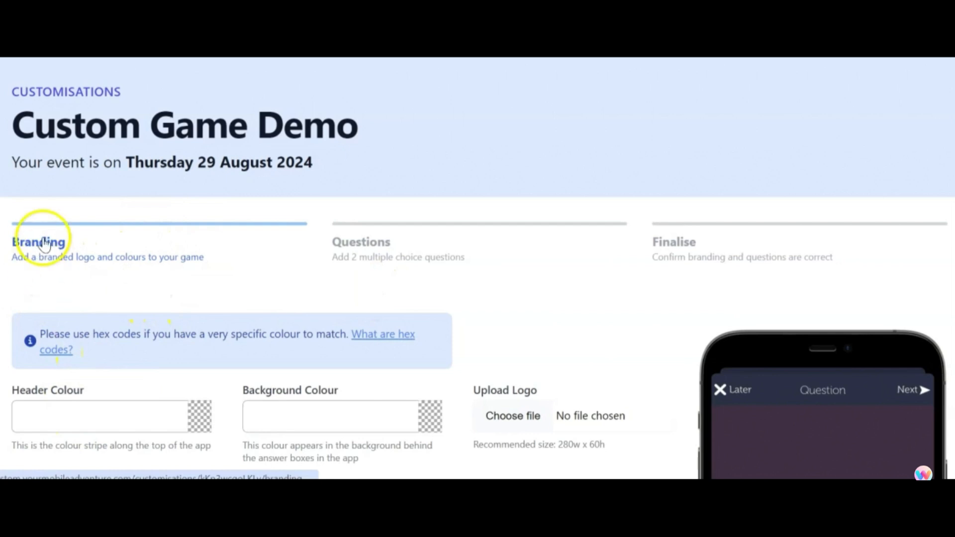
- Look through the Questions and Finalise stages of the game customisation
left_click(398, 243)
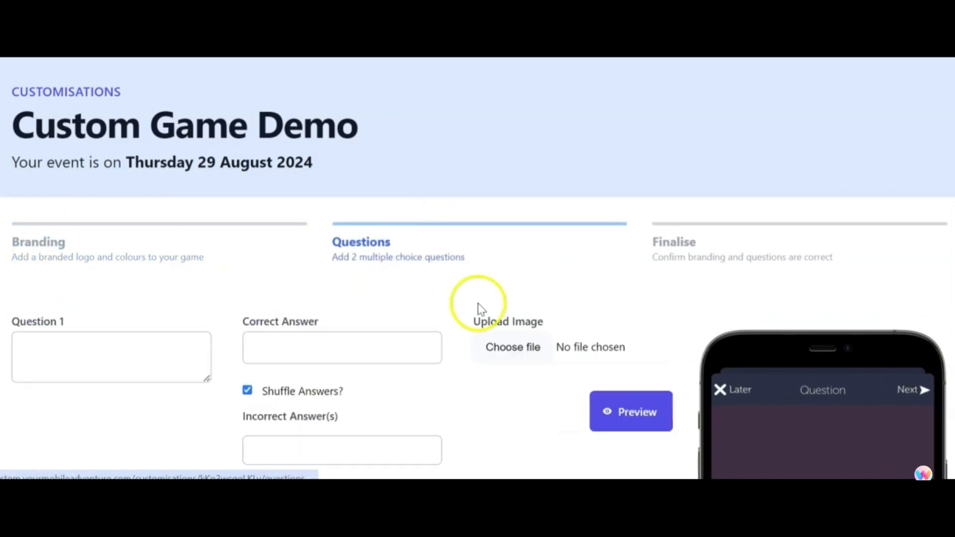
left_click(675, 245)
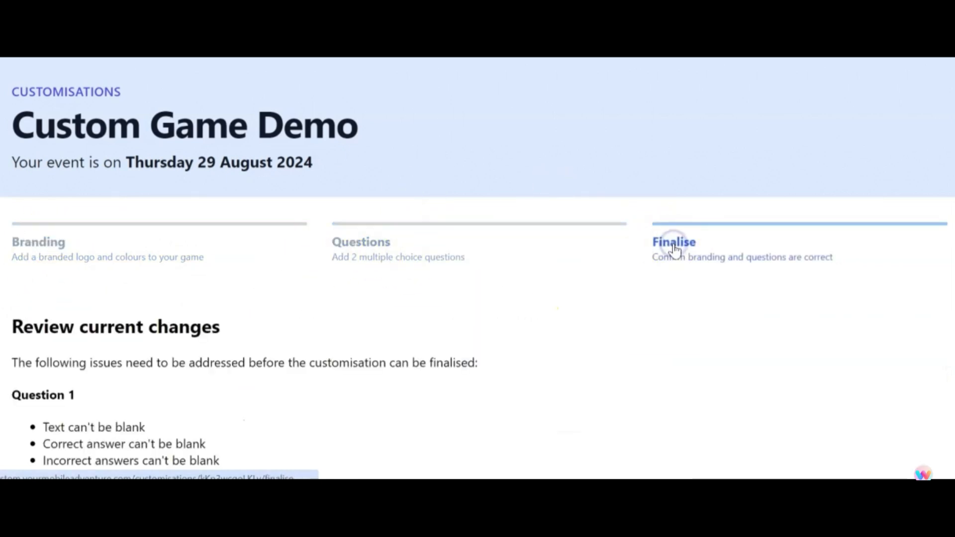
scroll(235, 357, "down", 3)
scroll(236, 356, "up", 2)
scroll(236, 355, "up", 1)
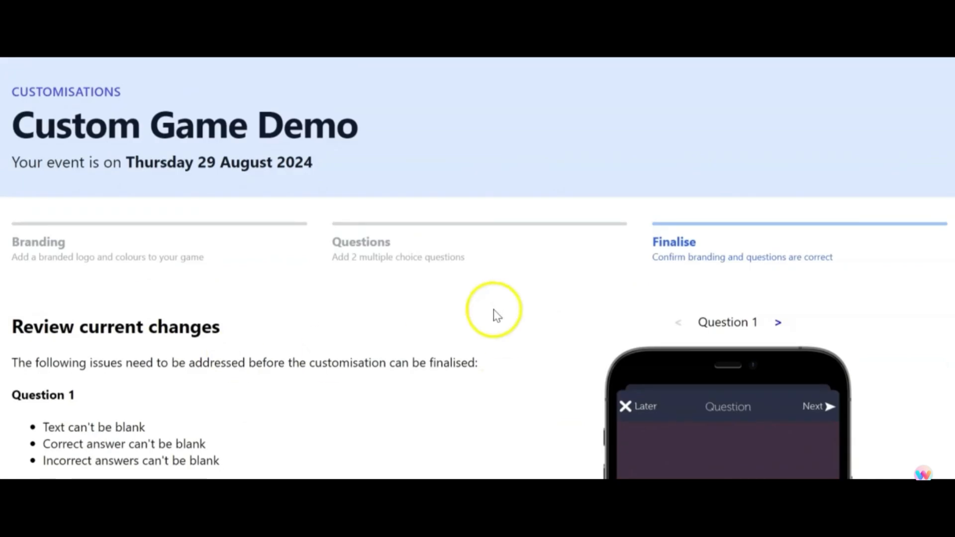
- In the Branding stage, set the header colour to the blue #1d51c9
left_click(34, 258)
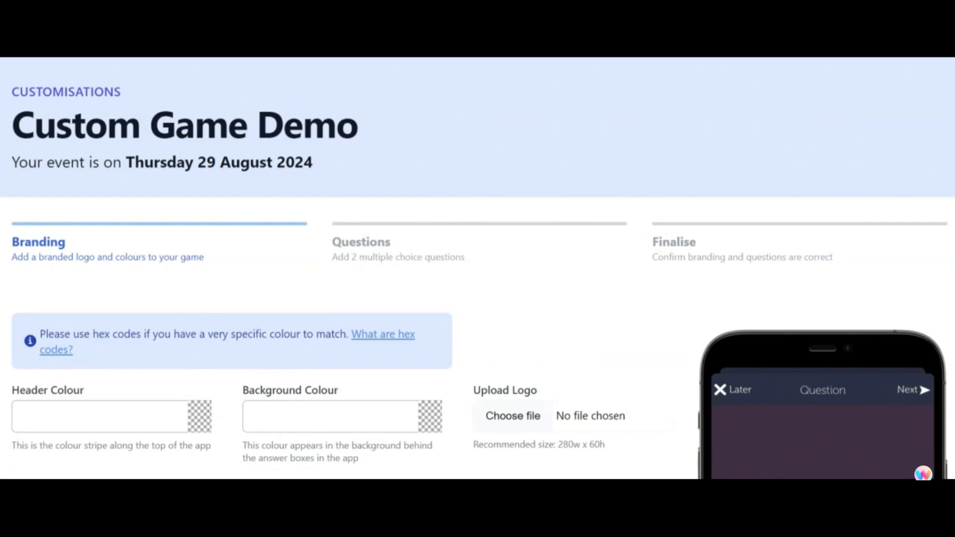
left_click(107, 405)
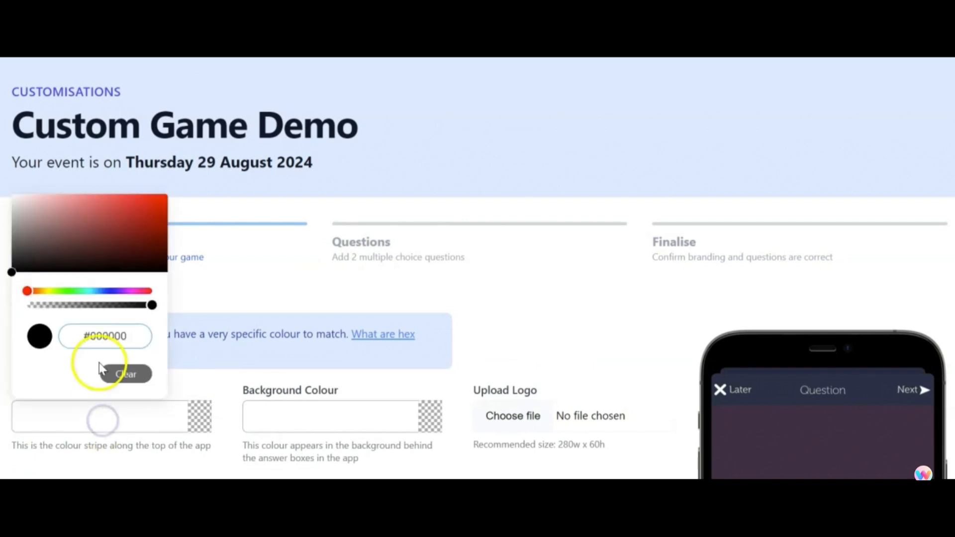
left_click_drag(30, 292, 105, 292)
left_click(145, 212)
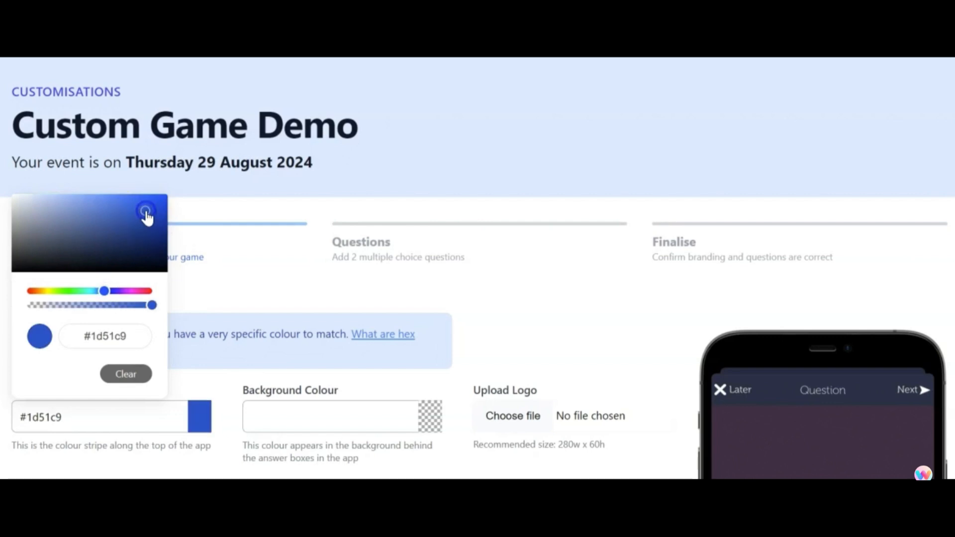
left_click(244, 333)
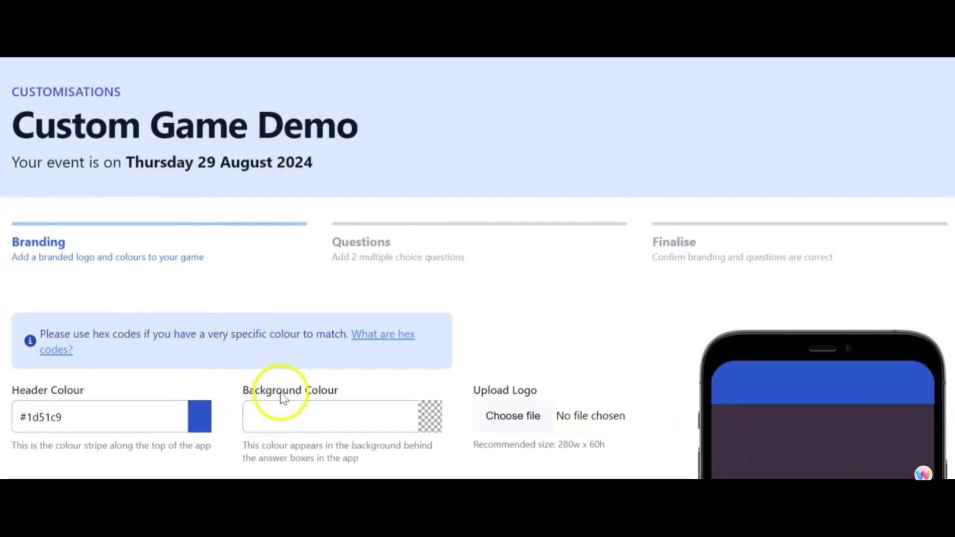
- Copy the header colour's hex code into the background colour, setting it to #1d51c9
left_click(269, 417)
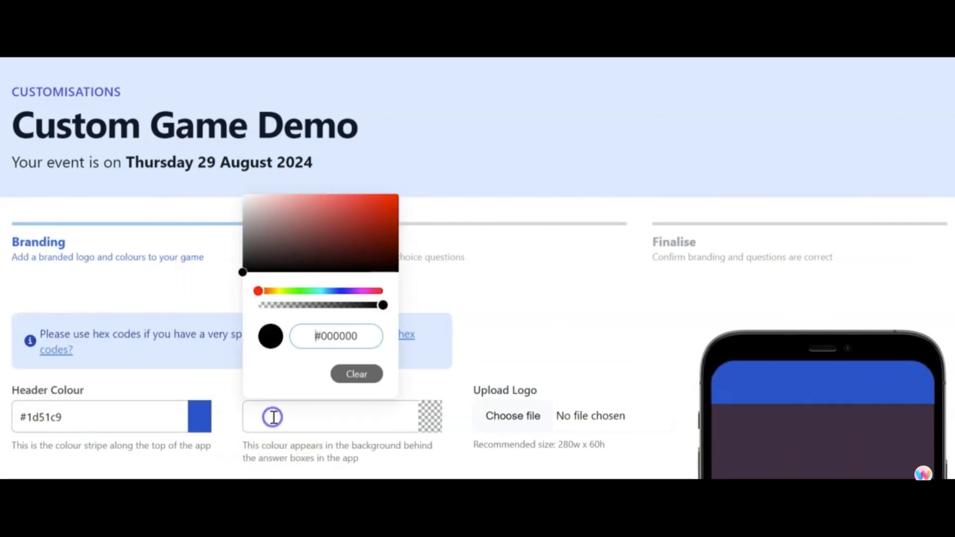
left_click(174, 388)
left_click_drag(90, 417, 26, 416)
key("Escape")
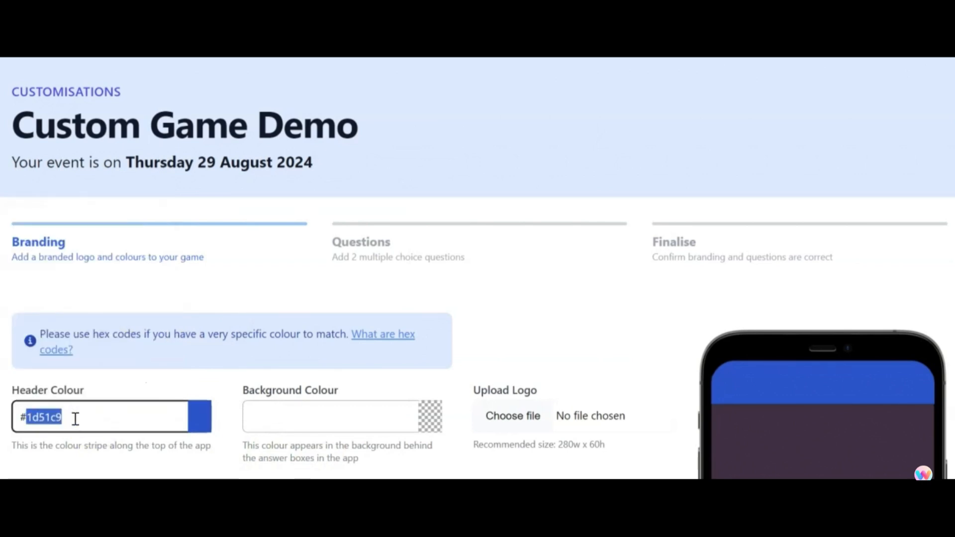
left_click(258, 414)
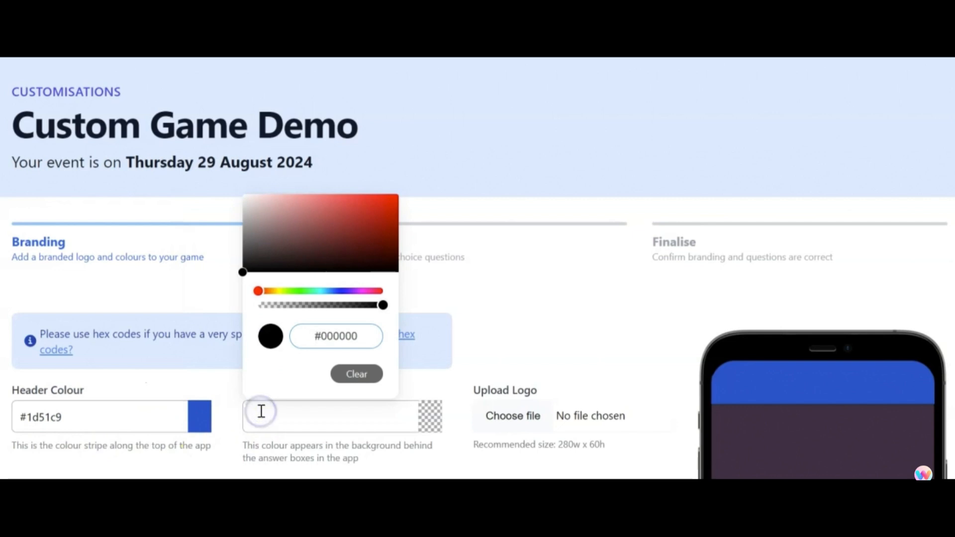
left_click_drag(320, 337, 363, 336)
key("Return")
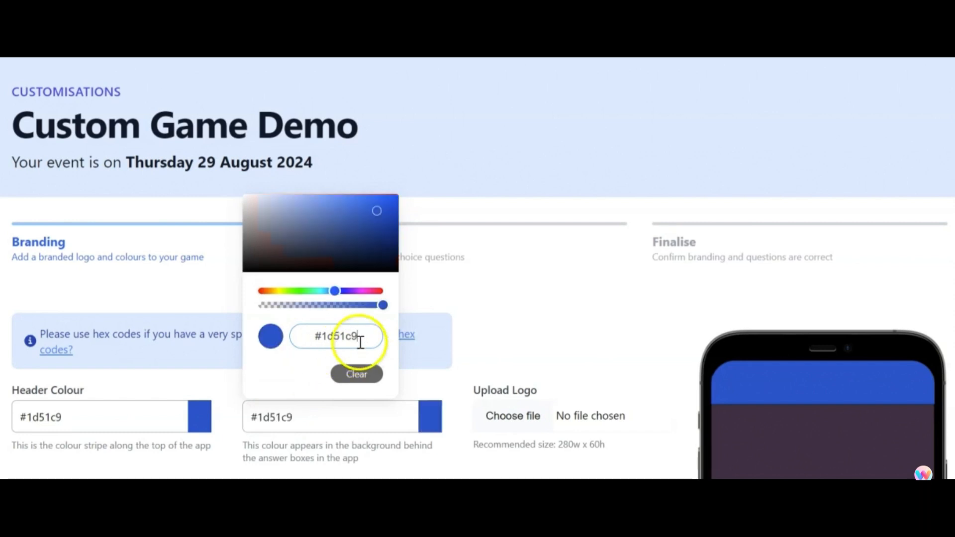
left_click(448, 207)
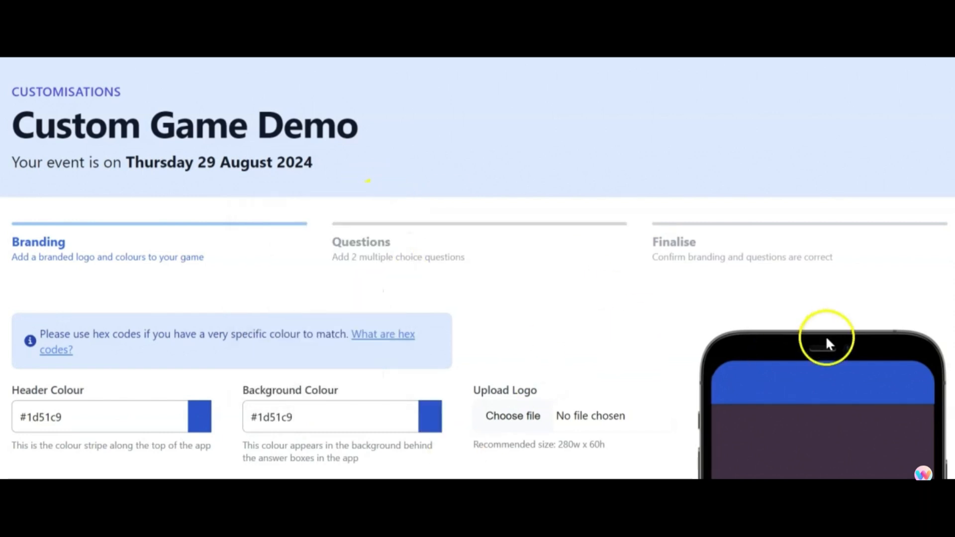
scroll(825, 336, "down", 7)
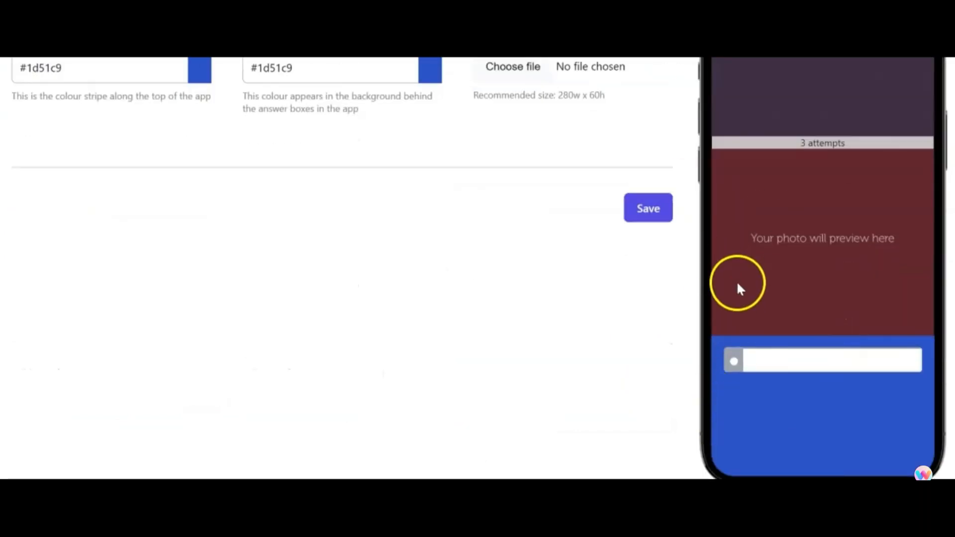
- Upload Logo test.png as the game's branding logo and check it in the phone preview
scroll(738, 287, "up", 3)
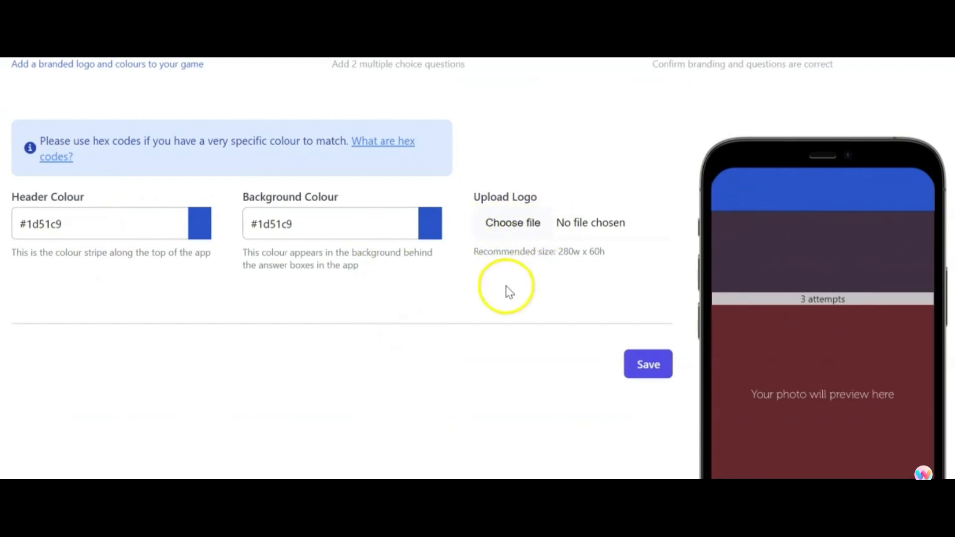
scroll(506, 286, "up", 2)
left_click_drag(556, 330, 591, 329)
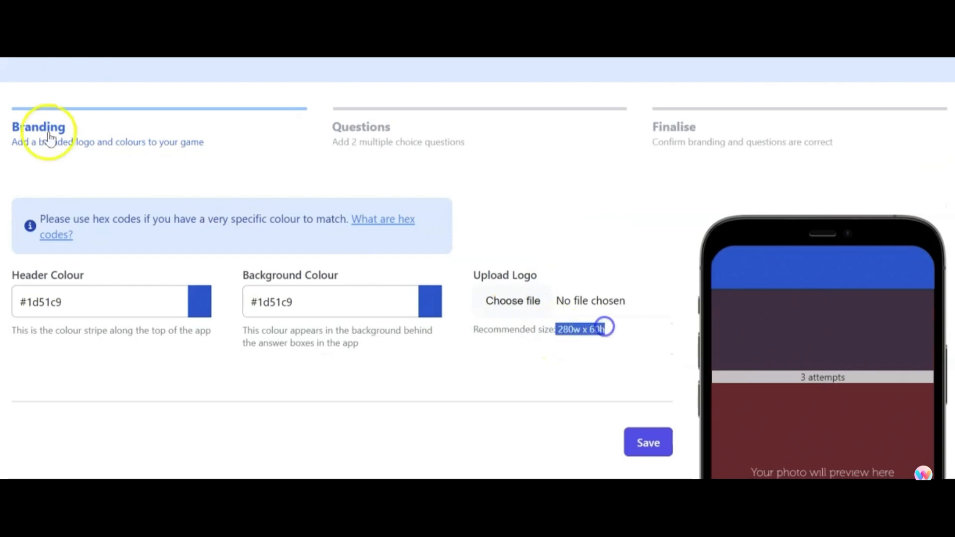
left_click(513, 301)
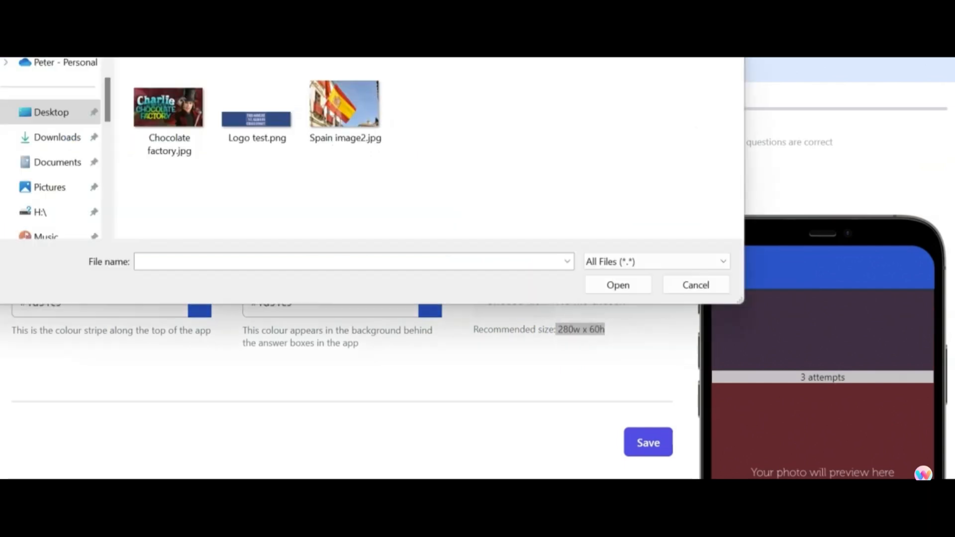
double_click(247, 122)
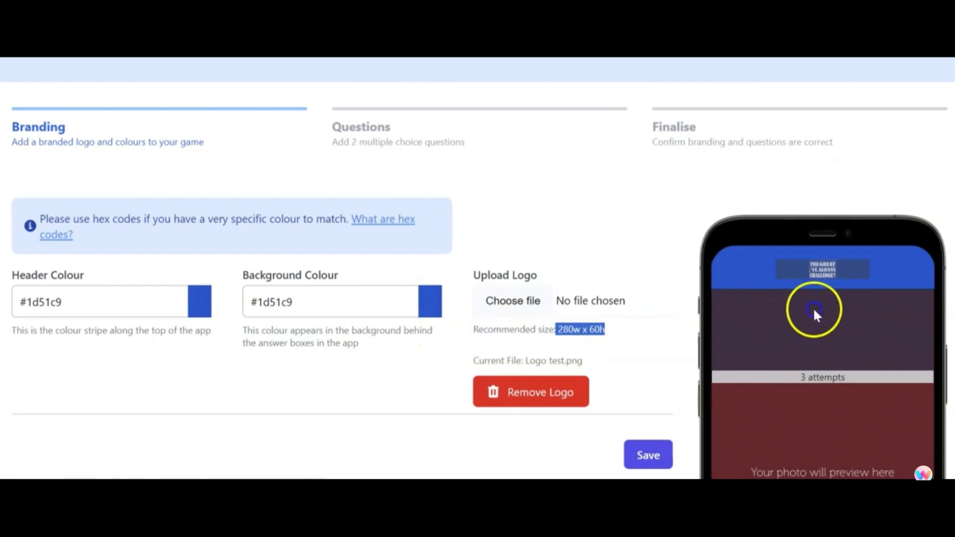
scroll(828, 339, "down", 5)
scroll(834, 355, "up", 5)
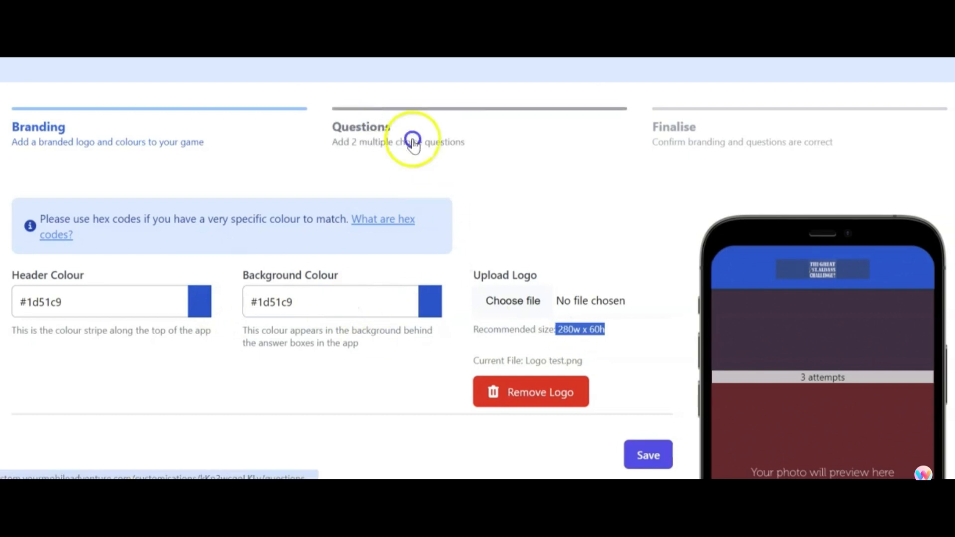
- Save the branding changes and review the saved design in the phone preview
scroll(741, 254, "down", 5)
left_click(647, 225)
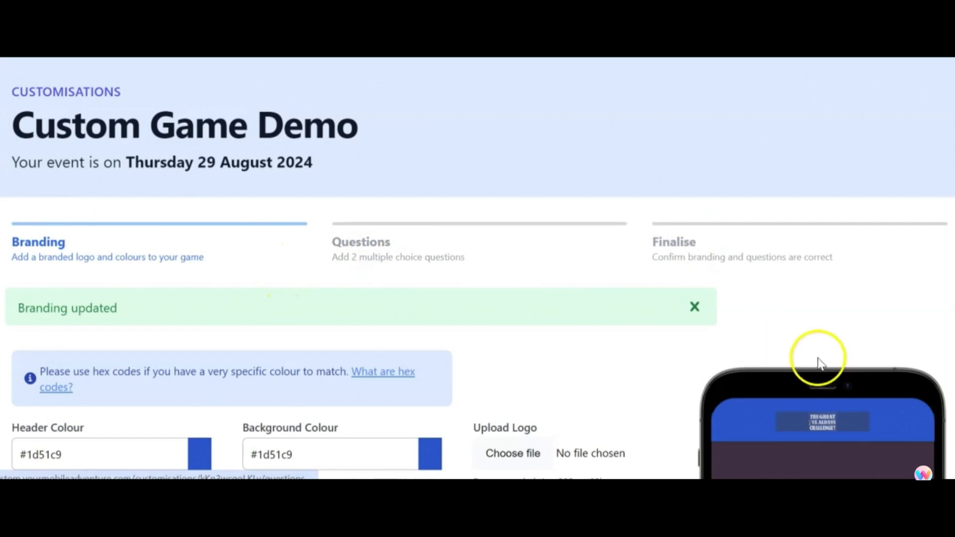
scroll(816, 357, "down", 6)
scroll(793, 366, "up", 6)
- Enter "Which country is this the flag of?" as Question 1 with "Spain" as its correct answer
left_click(368, 251)
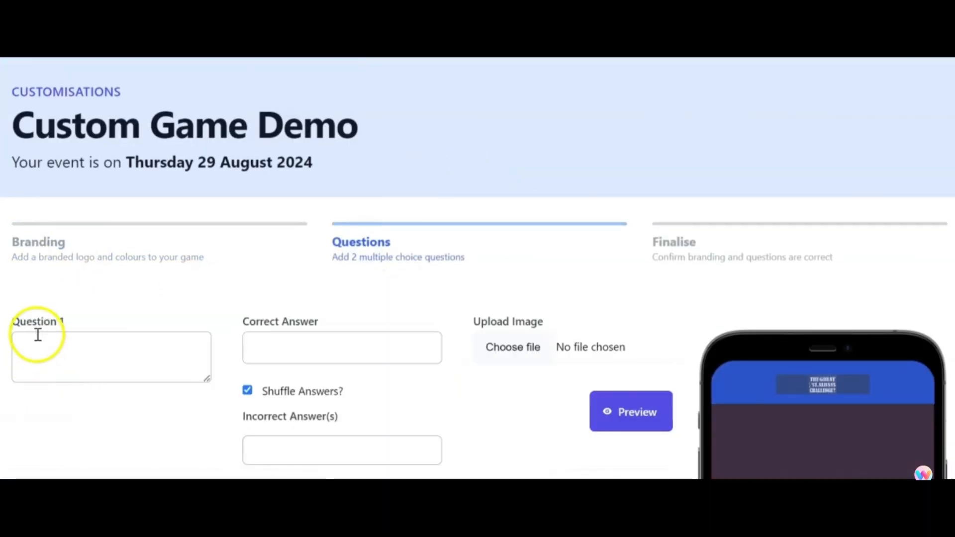
left_click(111, 349)
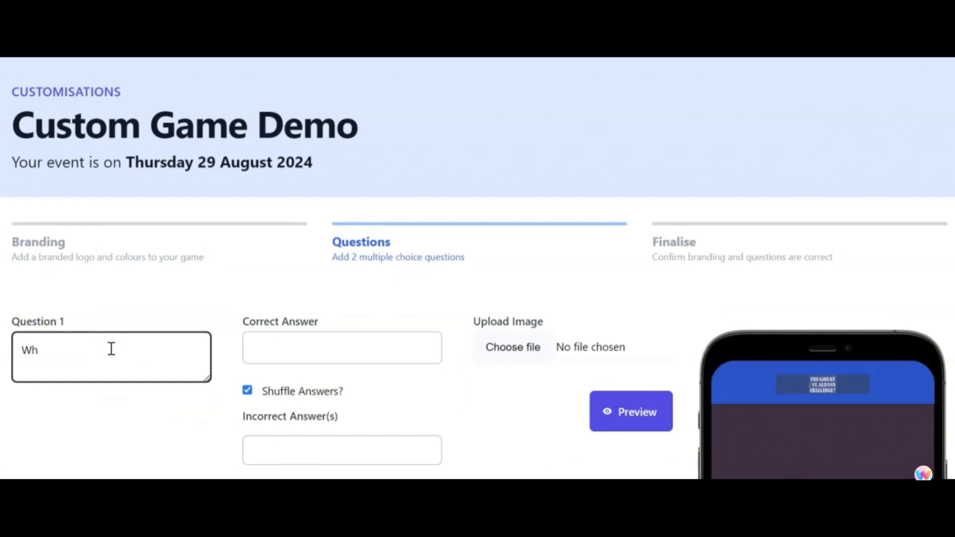
type("Which country is this the fla")
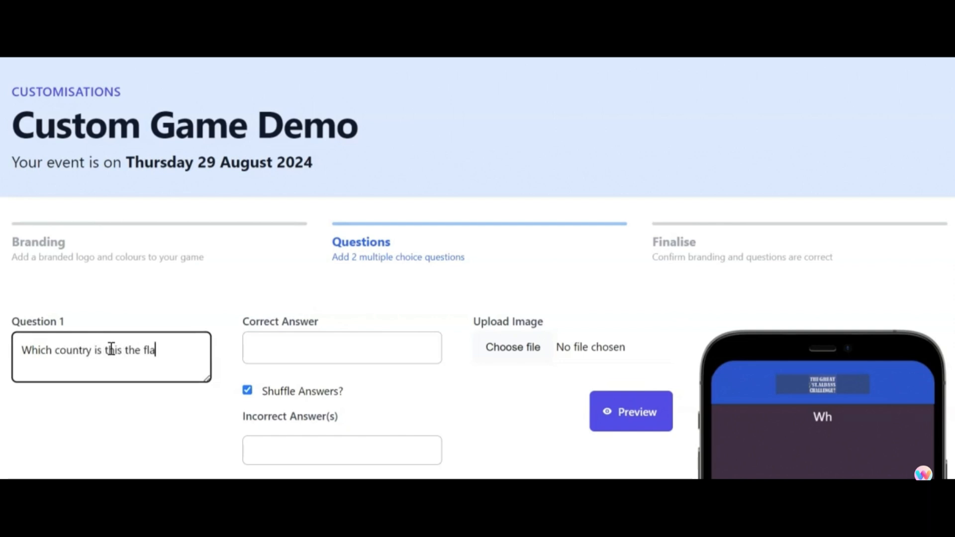
type("?")
left_click(267, 349)
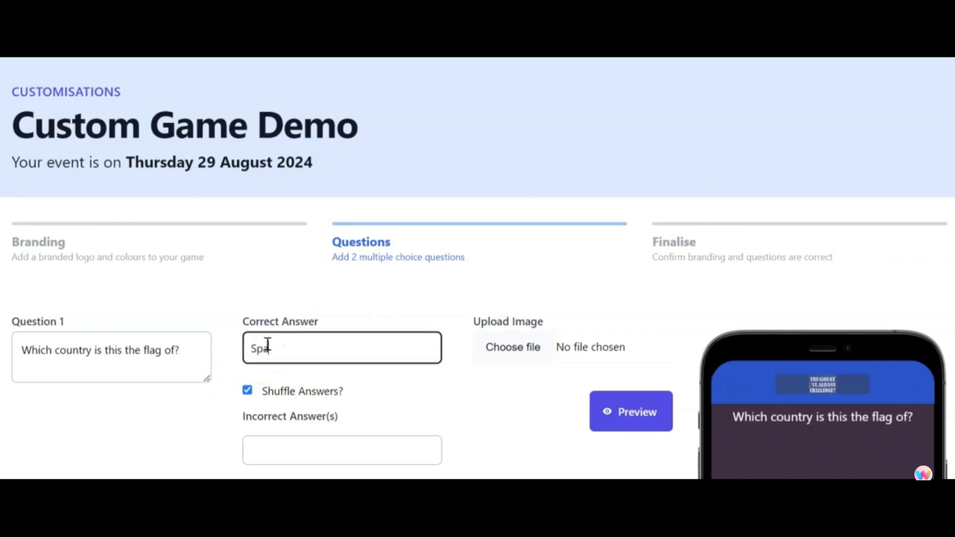
type("Spain")
- Give Question 1 two incorrect answers, "France" and "Switzerland"
left_click(273, 448)
scroll(438, 393, "down", 3)
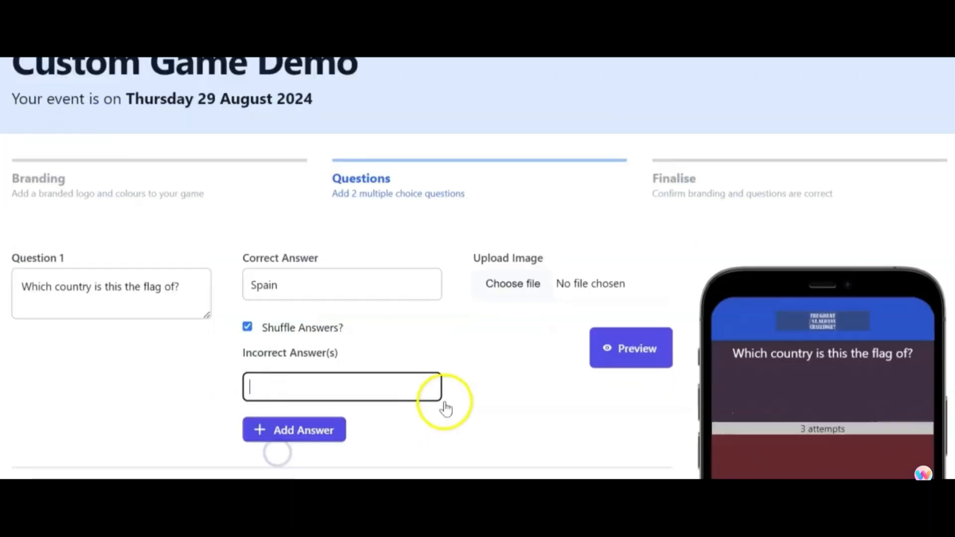
type("Fe")
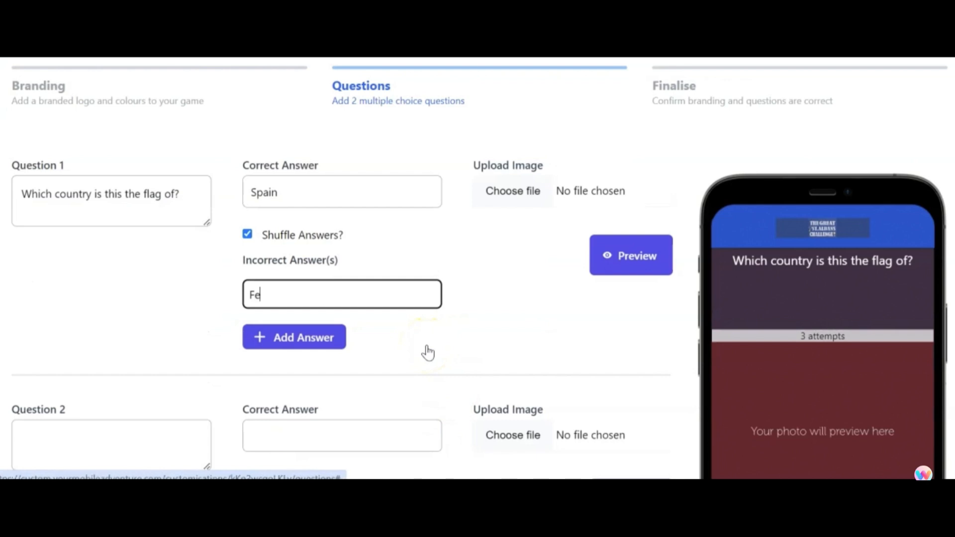
left_click(281, 338)
scroll(773, 435, "down", 5)
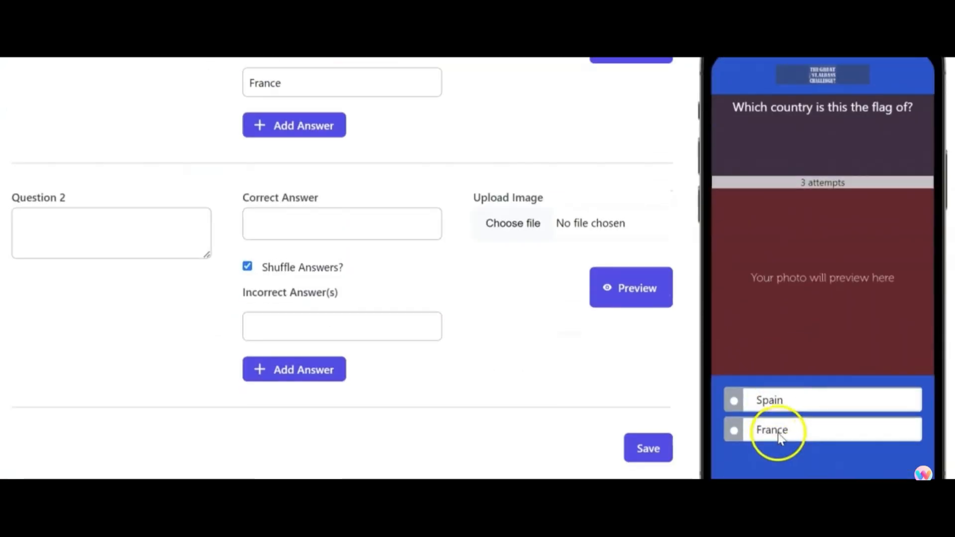
left_click(281, 225)
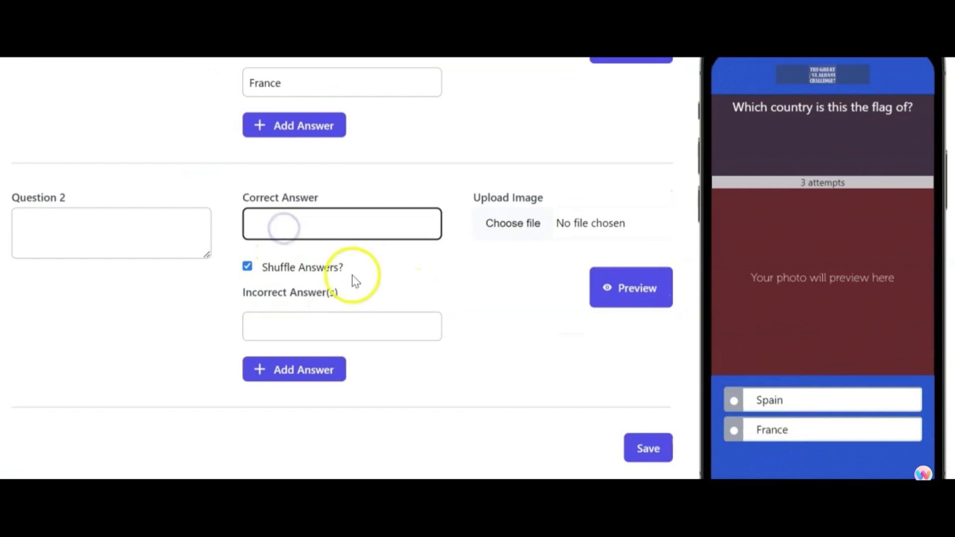
scroll(277, 337, "up", 5)
left_click(276, 362)
left_click(284, 343)
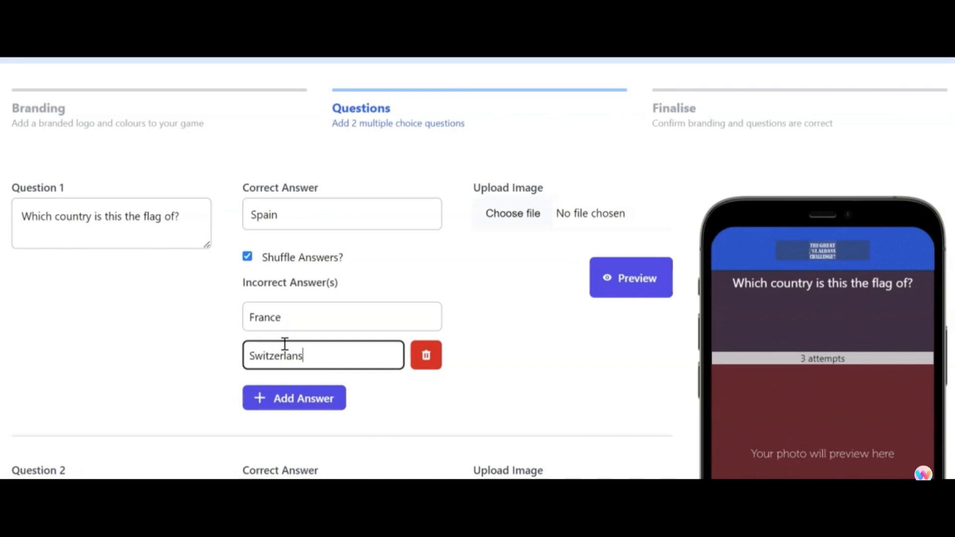
left_click(219, 358)
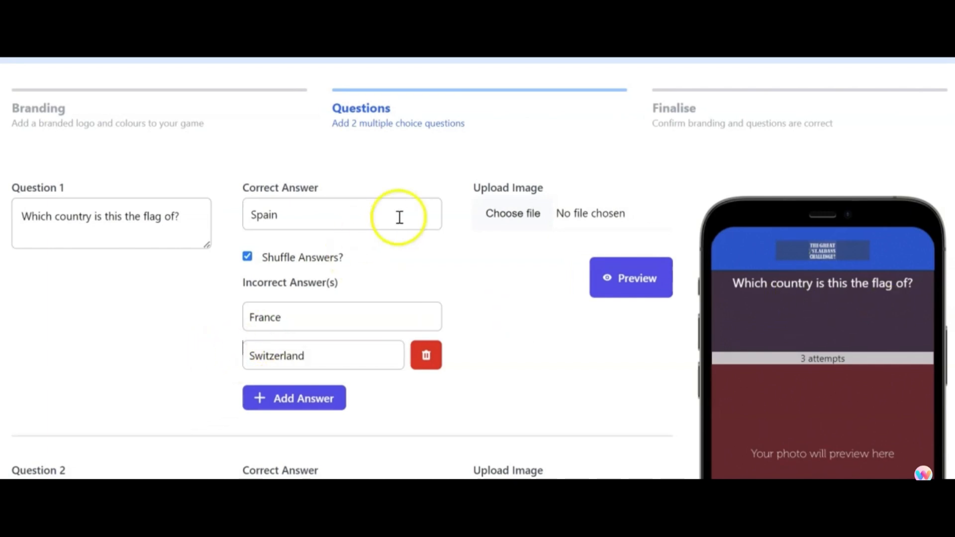
- Upload Spain image2.jpg as the image for Question 1
left_click(536, 215)
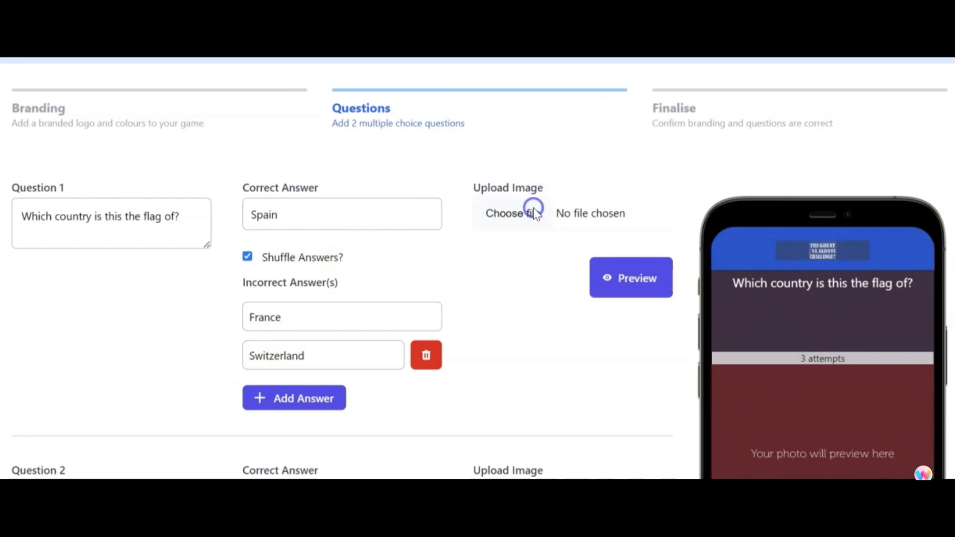
double_click(348, 106)
left_click(512, 345)
scroll(717, 348, "down", 5)
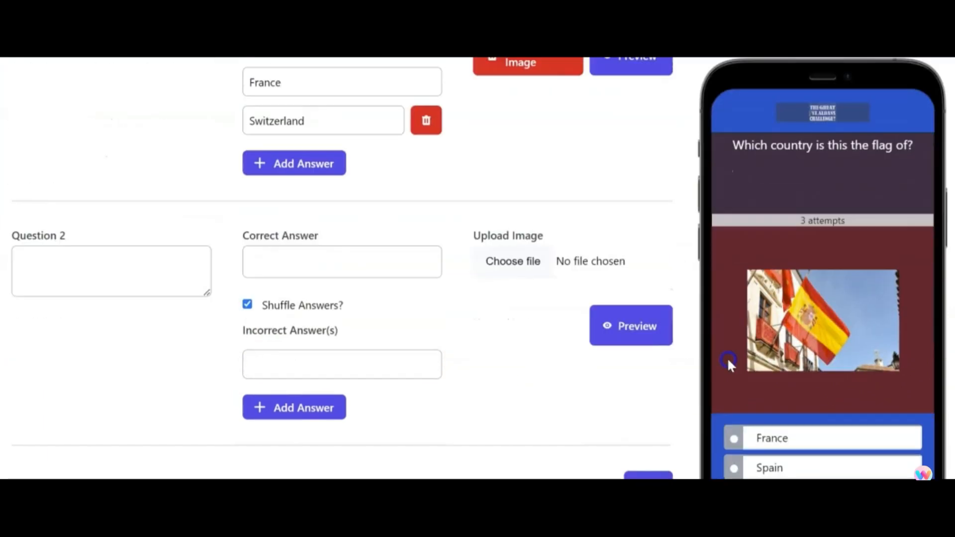
- Examine Question 1's phone preview, comparing its image and answer order with the entered question details
left_click(718, 197)
left_click(766, 300)
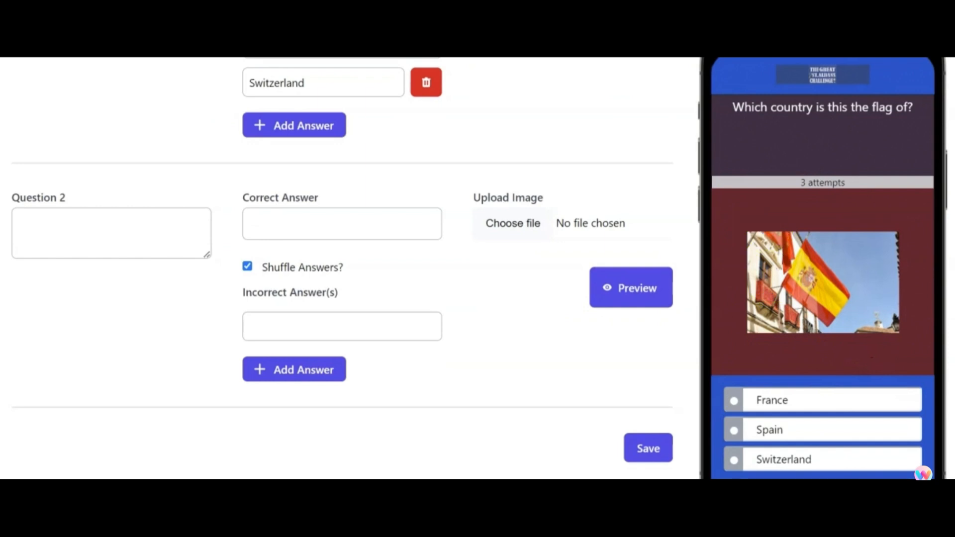
left_click(749, 308)
left_click(725, 179)
scroll(283, 231, "up", 1)
scroll(282, 232, "up", 5)
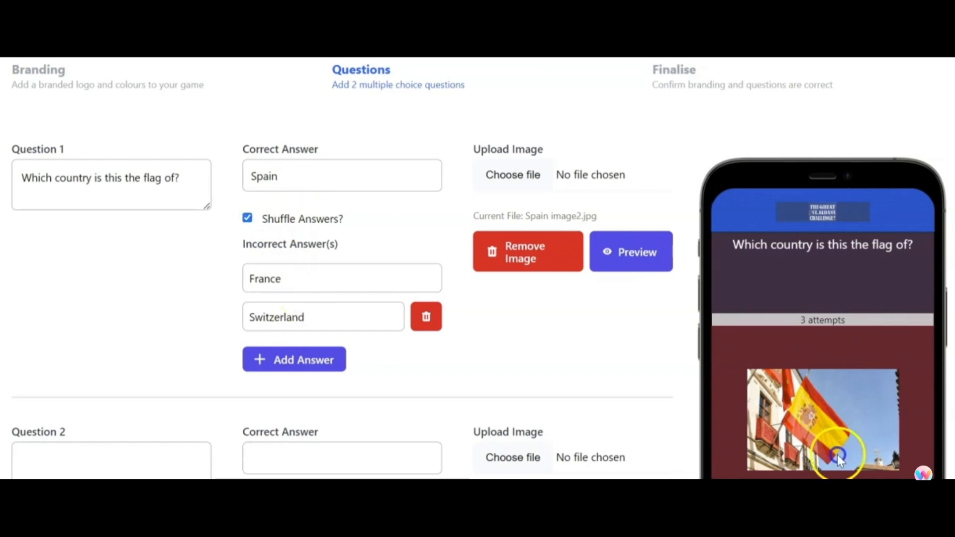
scroll(763, 402, "down", 5)
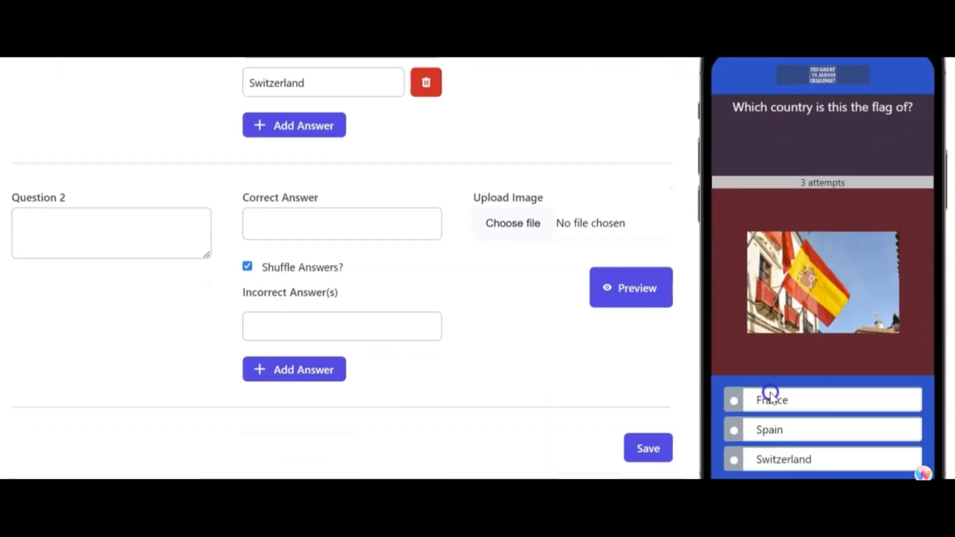
scroll(282, 305, "up", 3)
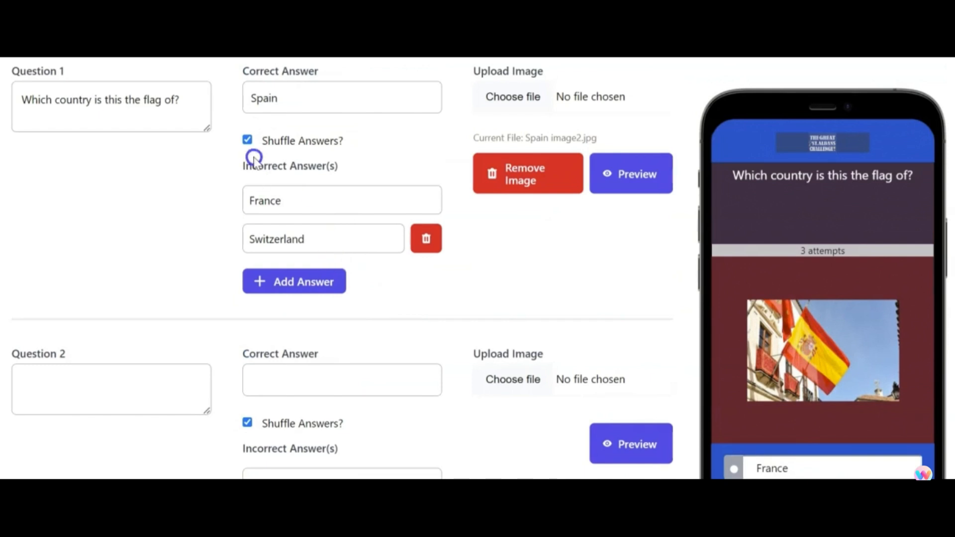
- Refresh Question 1's phone preview and enter "Who wrote the book for the image shown" as the text of Question 2
left_click(633, 175)
scroll(804, 261, "down", 3)
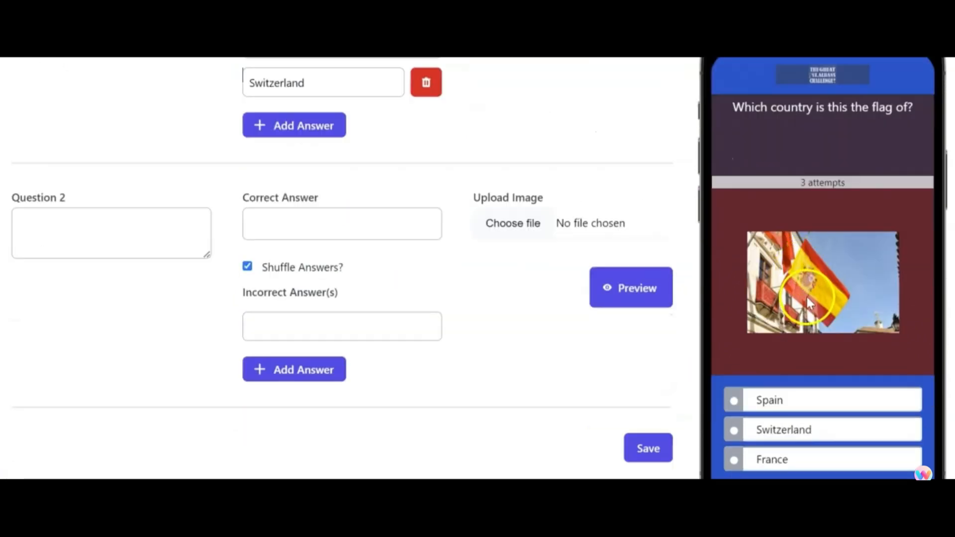
left_click(91, 239)
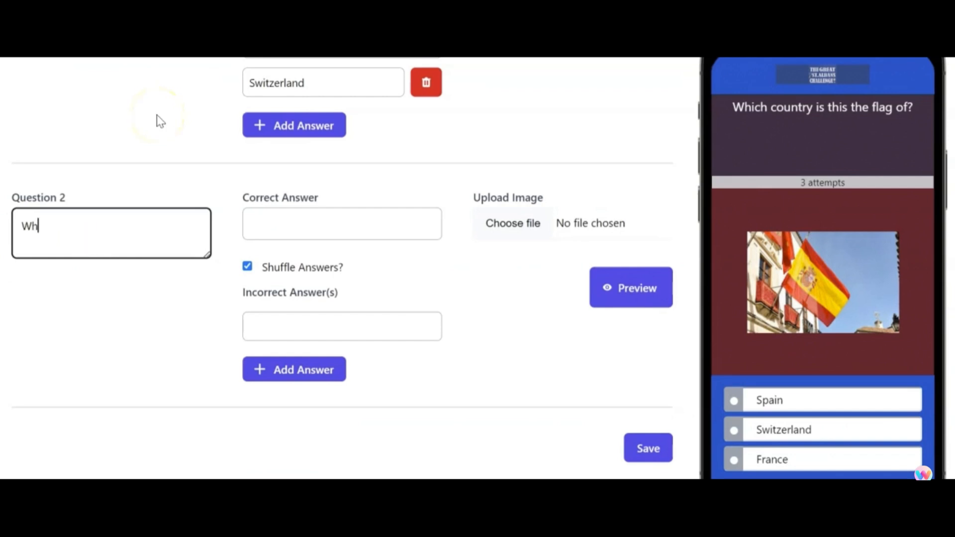
type("Who wrote the book for the image shown")
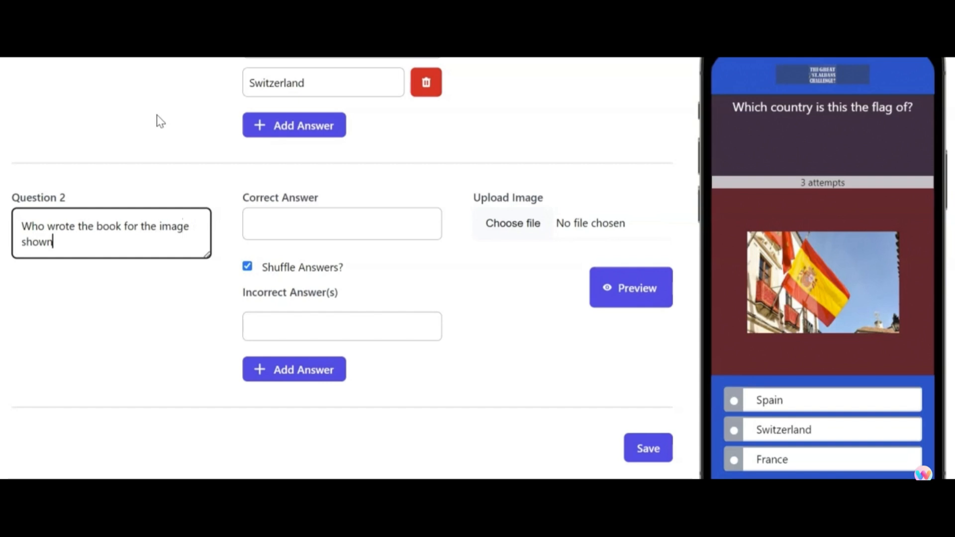
- Set Question 2's correct answer to "Roald Dahl" and its first incorrect answer to "JK Rowwling"
left_click(283, 229)
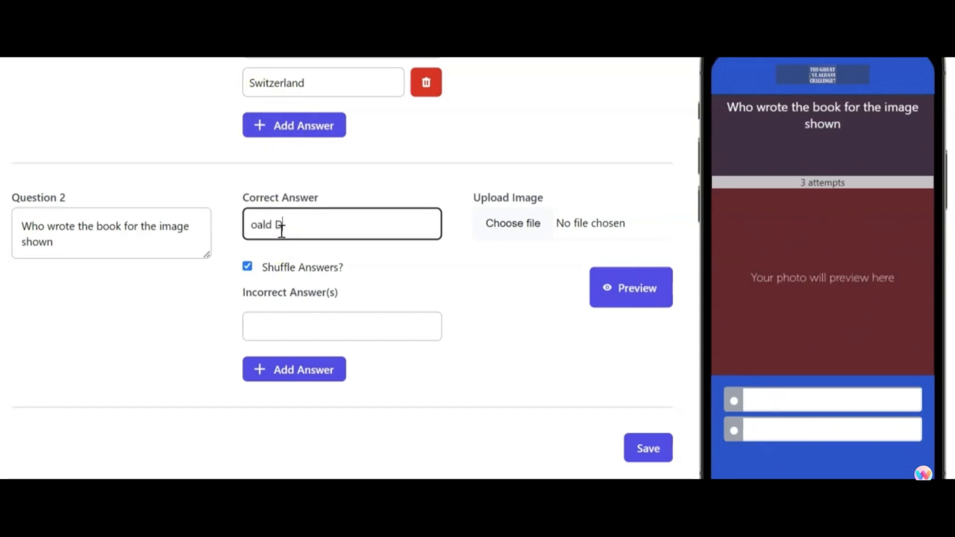
type("oald Dahl")
left_click(312, 325)
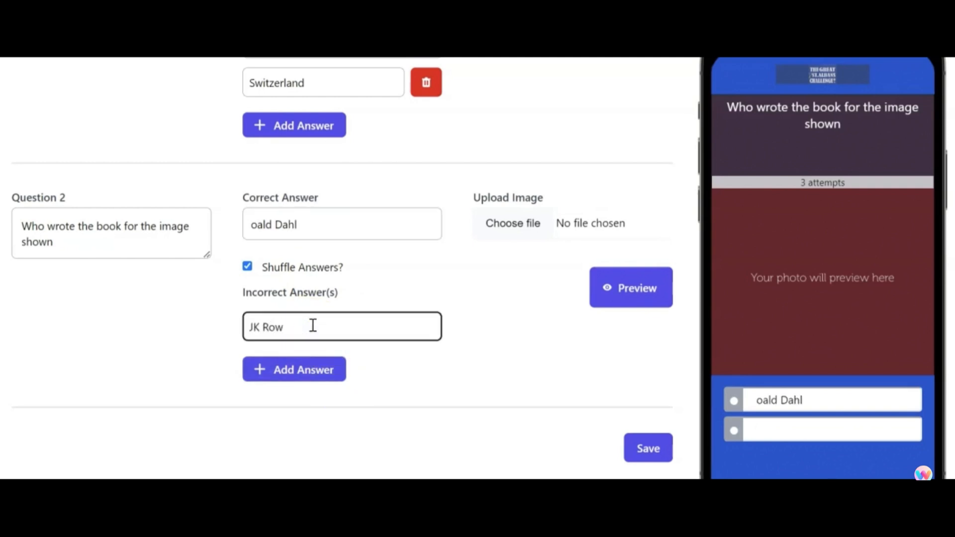
type("JK Rowwling")
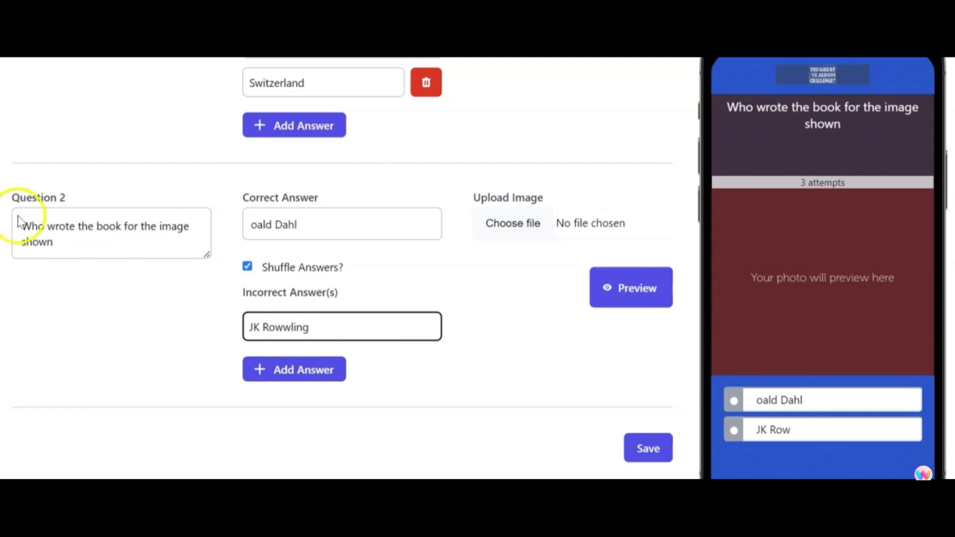
left_click(252, 224)
key("Right")
key("Right")
key("Right")
key("Right")
key("Right")
key("Right")
key("Right")
key("Right")
key("Right")
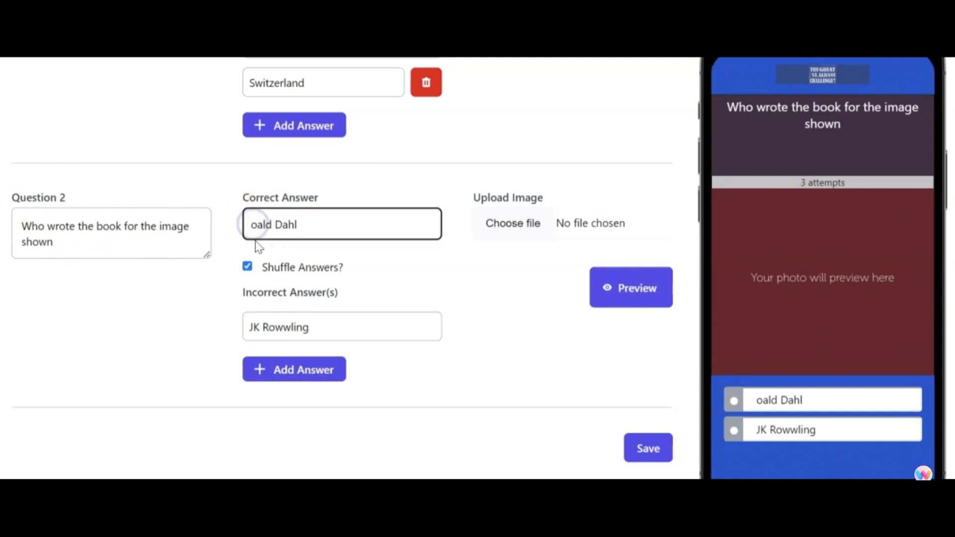
left_click(256, 225)
key("BackSpace")
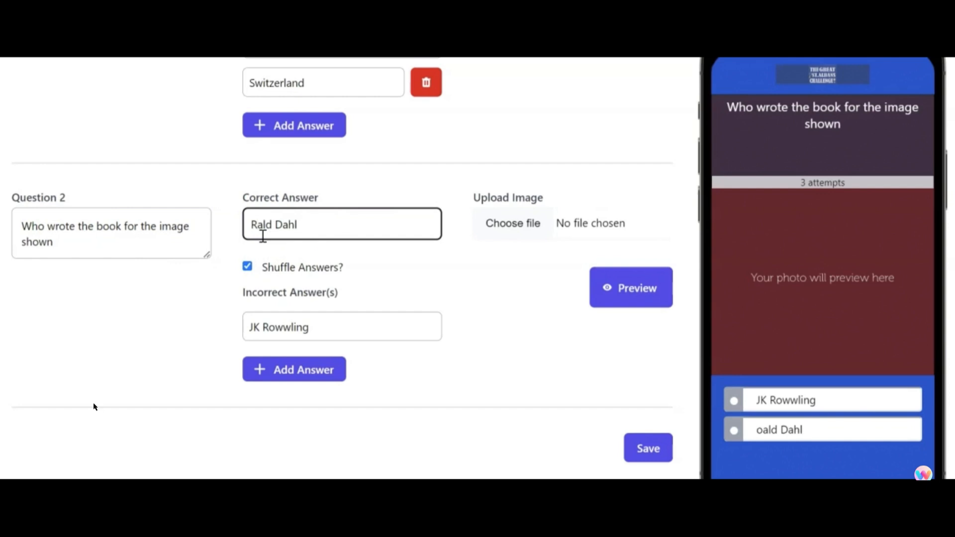
- Correct Question 2's first incorrect answer to "JK Rowling" and add "Willian Shakespear" as a second incorrect answer
left_click(279, 368)
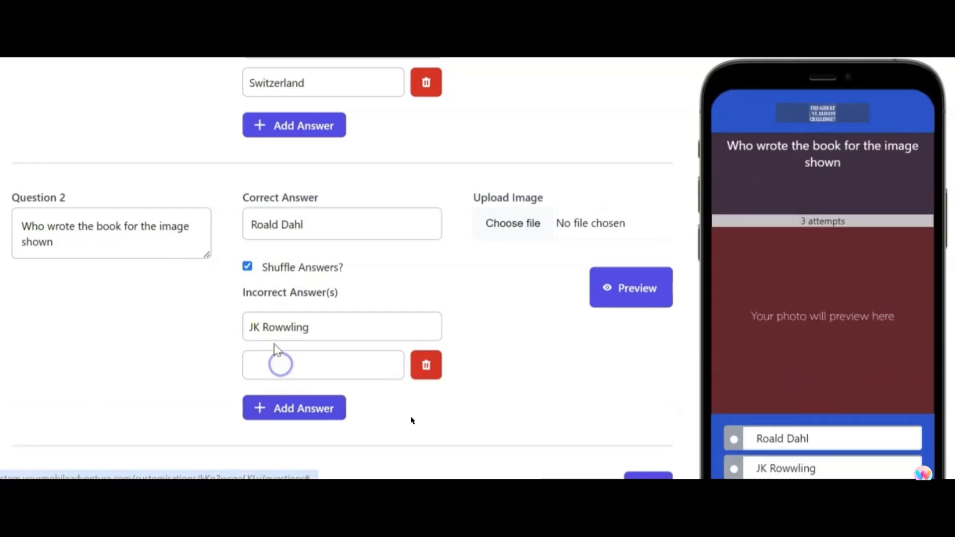
key("BackSpace")
left_click(293, 370)
left_click(292, 363)
left_click(277, 368)
left_click(304, 367)
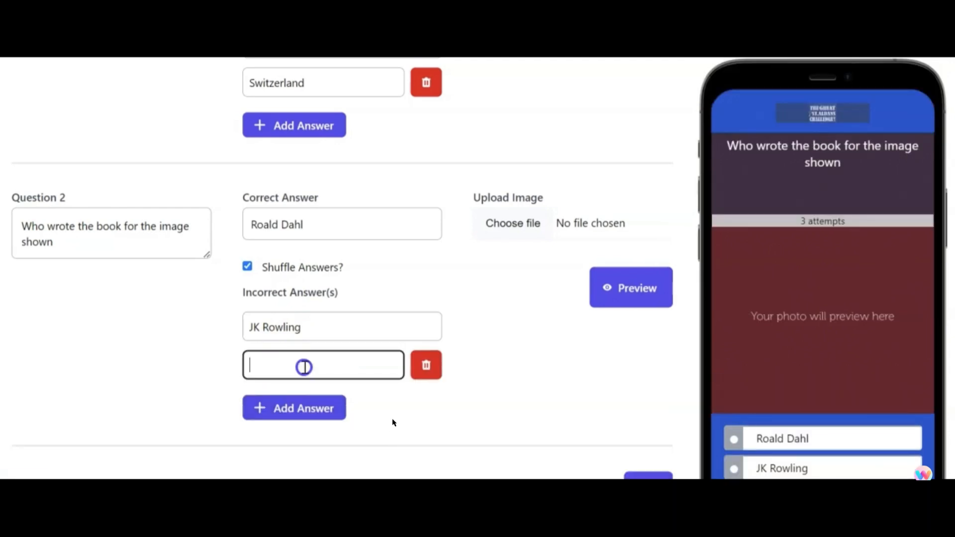
left_click(444, 427)
- Preview Question 2's answers and upload Chocolate factory.jpg as the image for Question 2
left_click(608, 289)
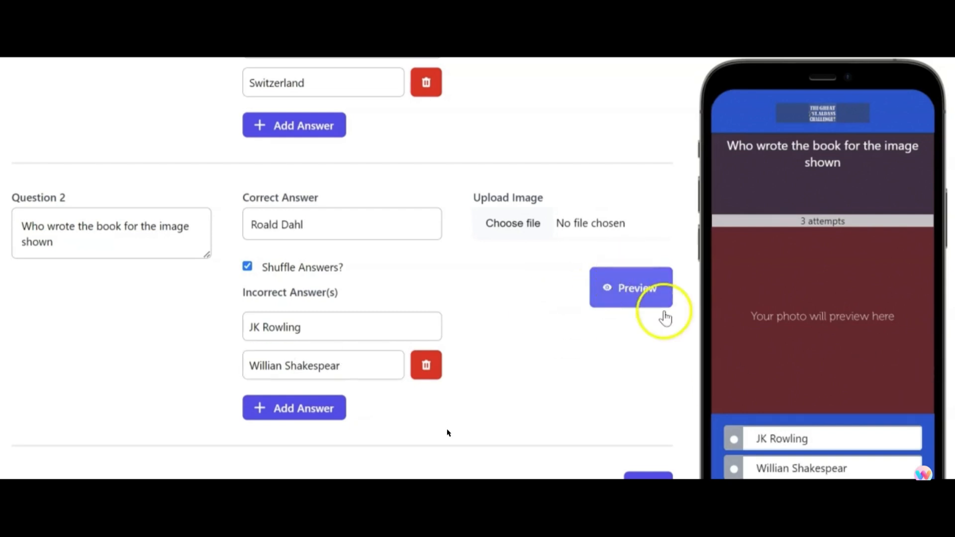
left_click(515, 225)
double_click(145, 117)
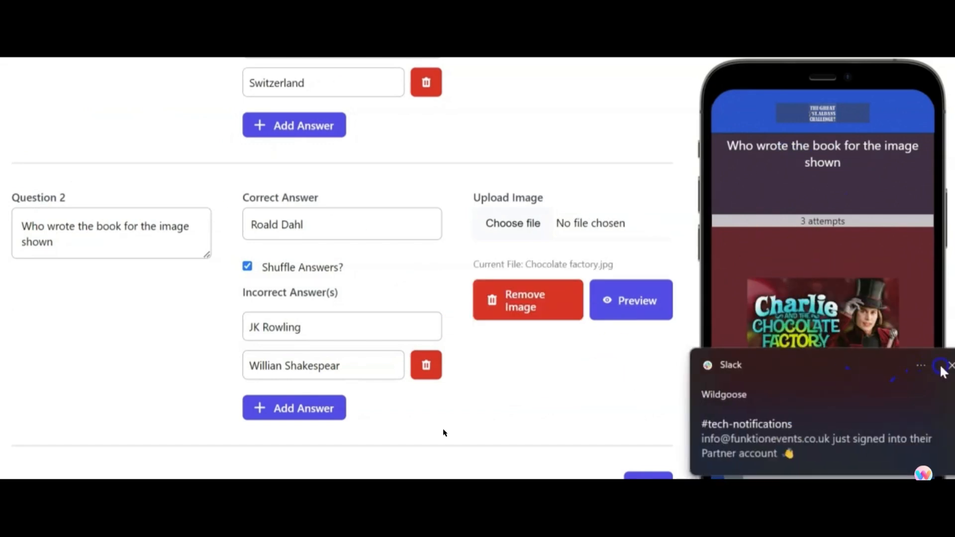
left_click(942, 368)
scroll(824, 266, "down", 1)
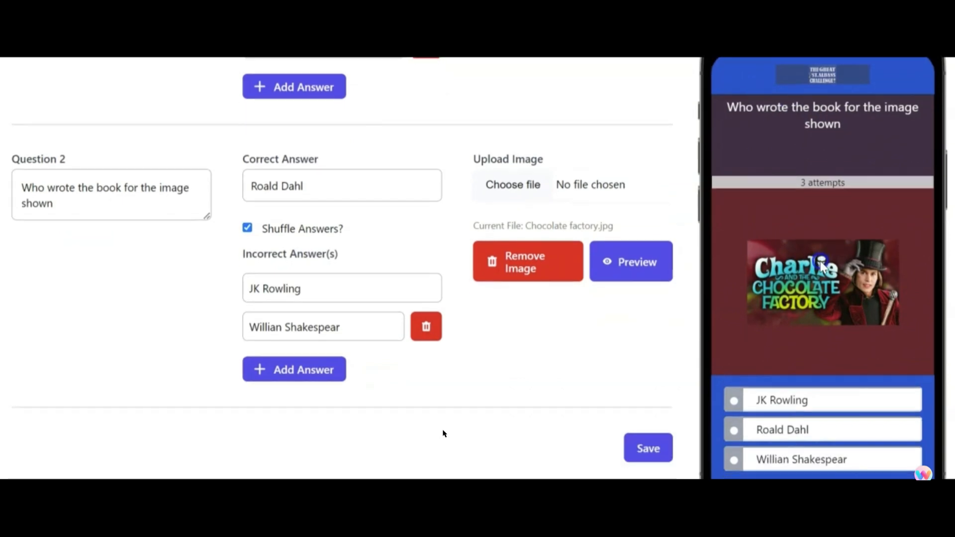
left_click(762, 408)
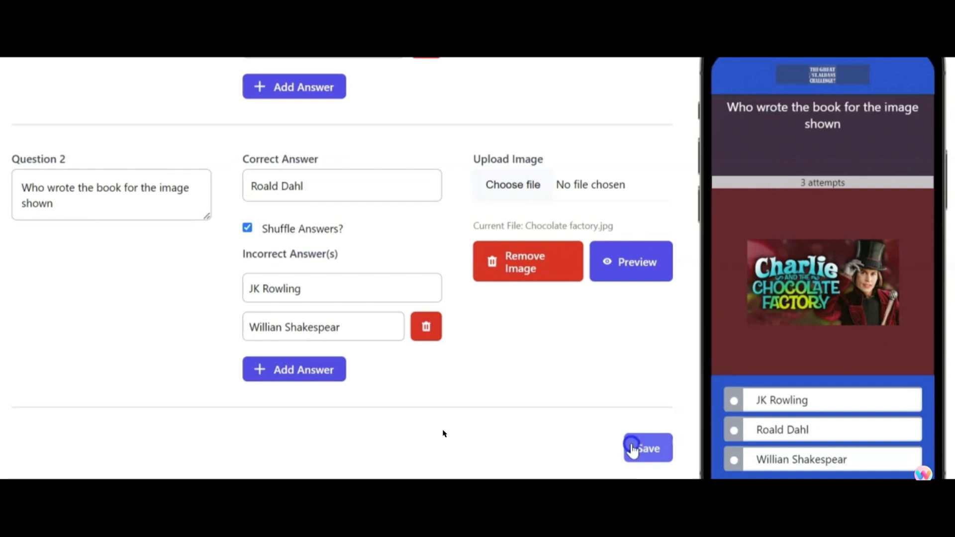
- Save Question 1 and Question 2 to the game customisation
left_click(638, 454)
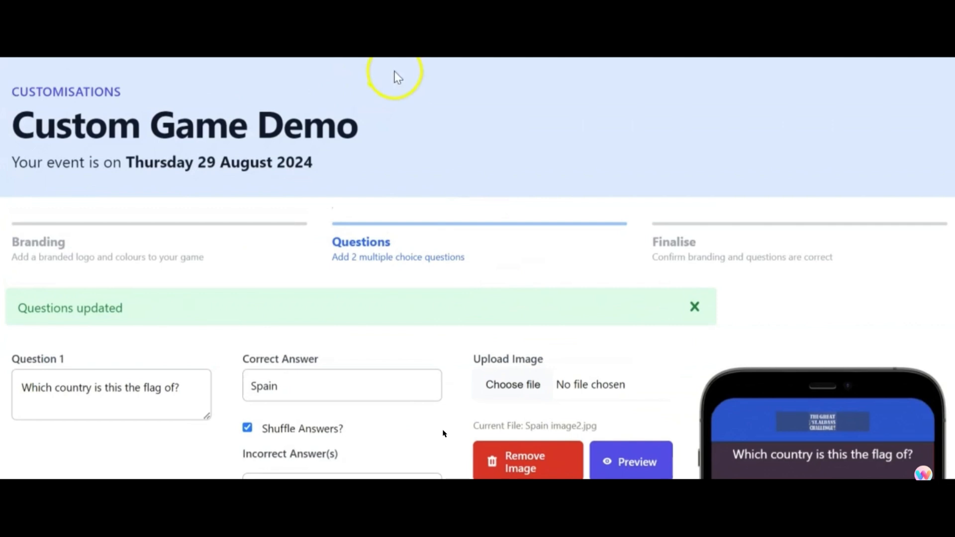
scroll(323, 354, "down", 3)
scroll(553, 338, "down", 6)
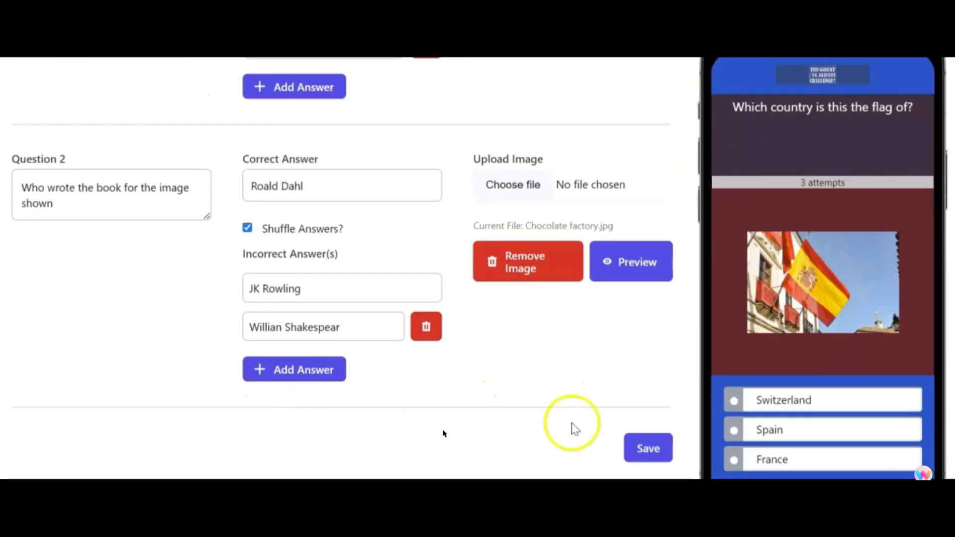
left_click(648, 450)
scroll(528, 368, "up", 5)
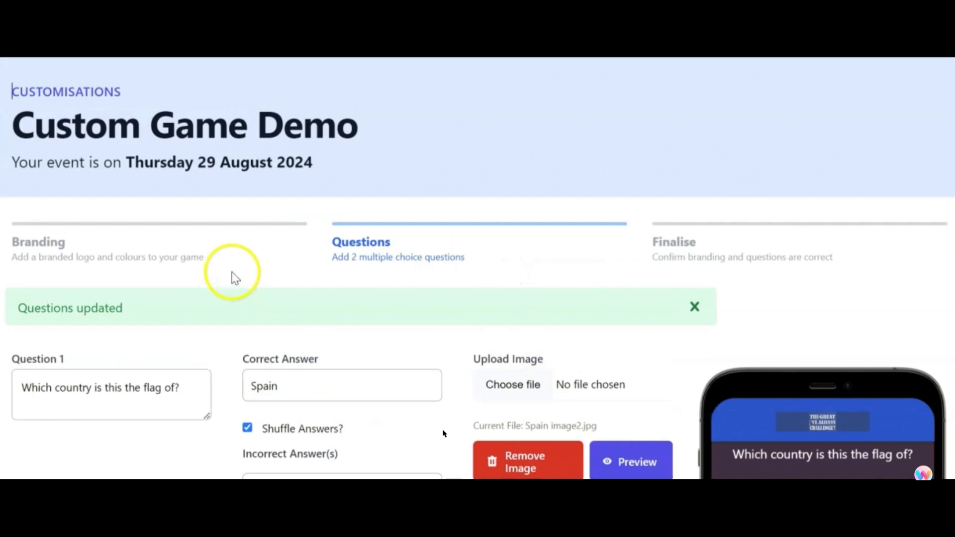
- Recheck the Branding stage, then the details and preview in the Questions stage
left_click(139, 238)
scroll(197, 353, "down", 6)
scroll(746, 348, "up", 2)
scroll(342, 133, "up", 5)
left_click(374, 242)
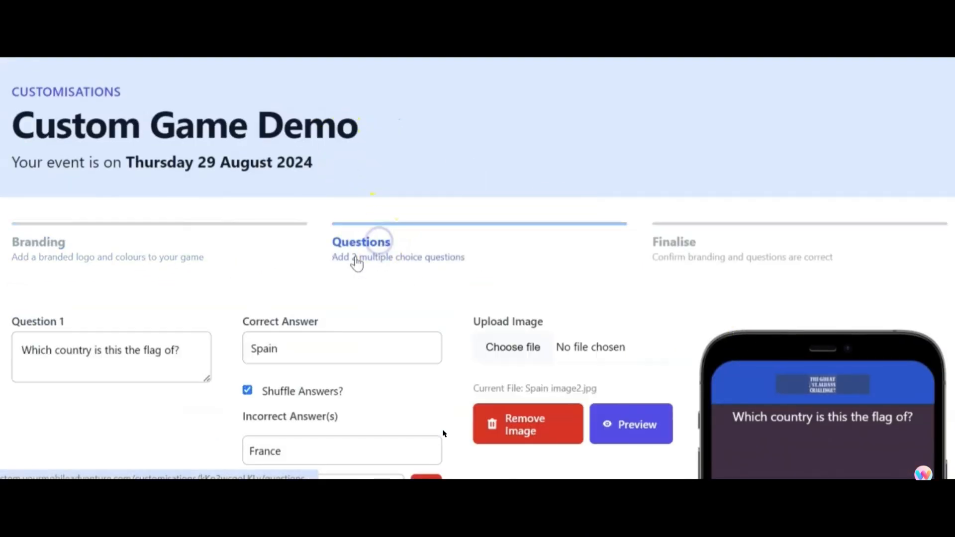
scroll(659, 279, "down", 9)
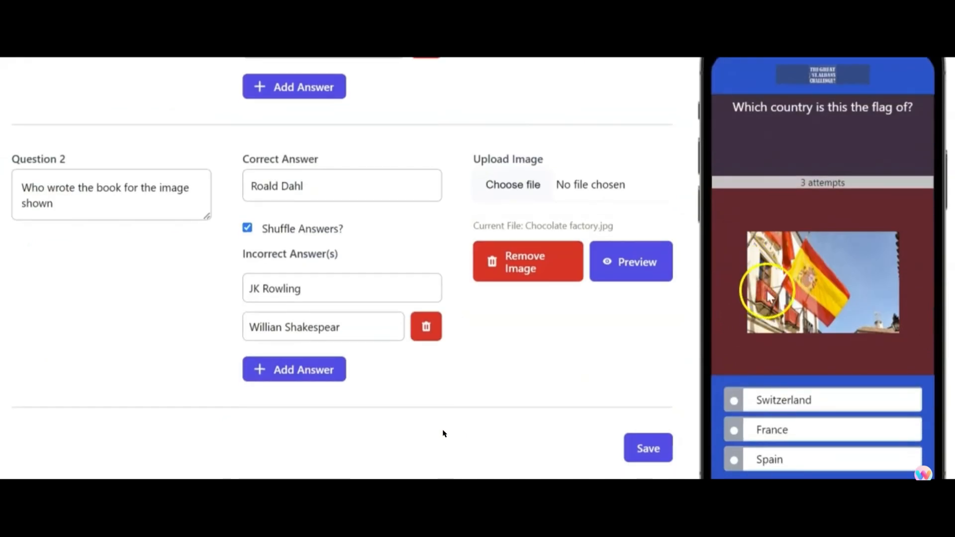
scroll(774, 395, "up", 9)
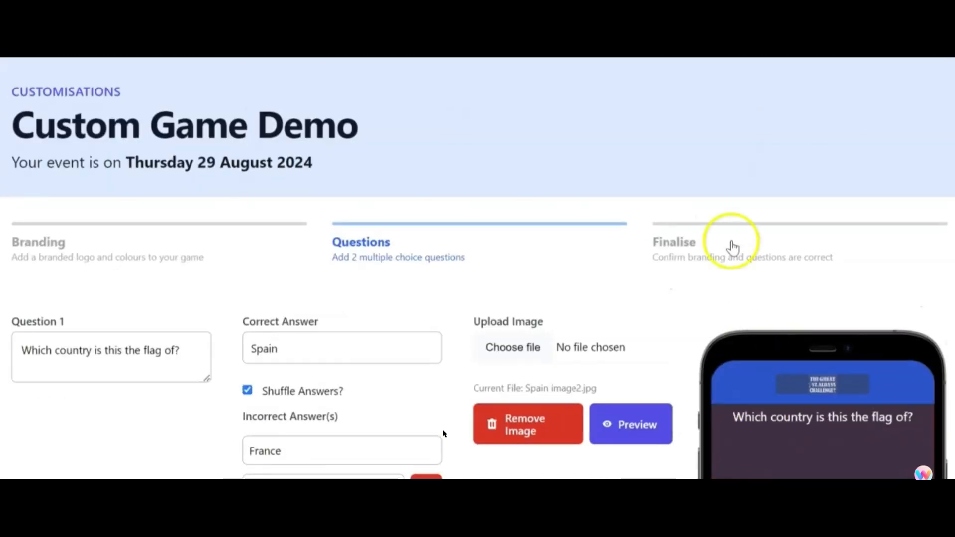
- Open the Finalise stage and review the instructions and the phone preview of Question 1
left_click(710, 259)
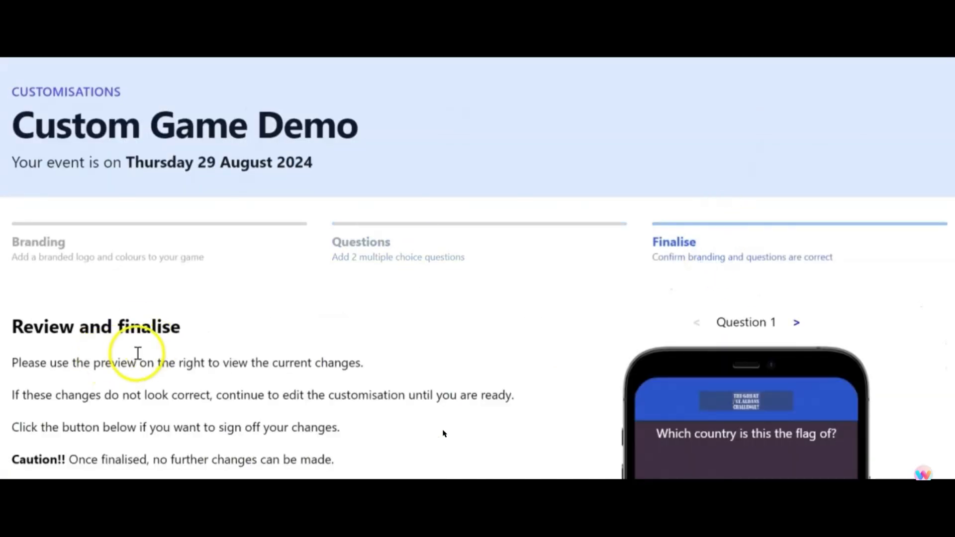
scroll(480, 414, "down", 5)
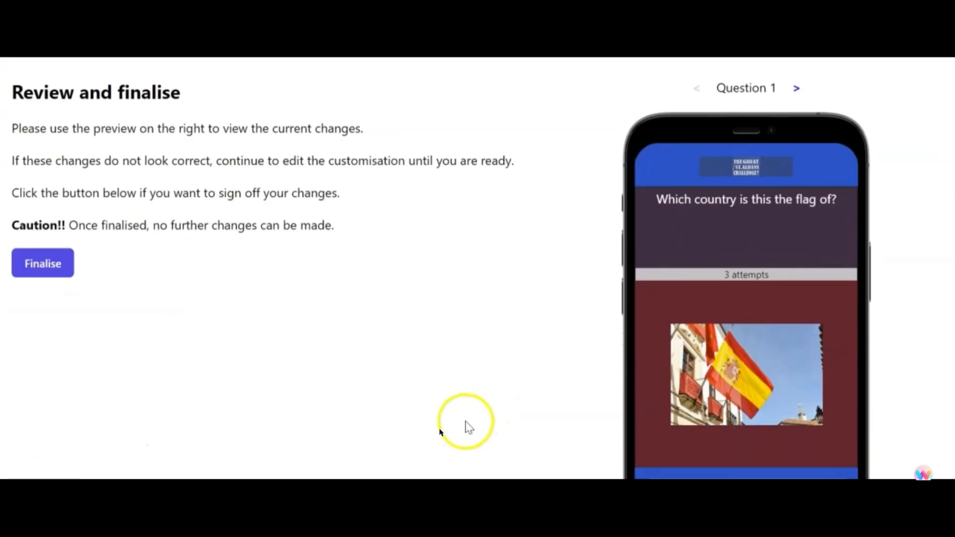
scroll(862, 244, "down", 1)
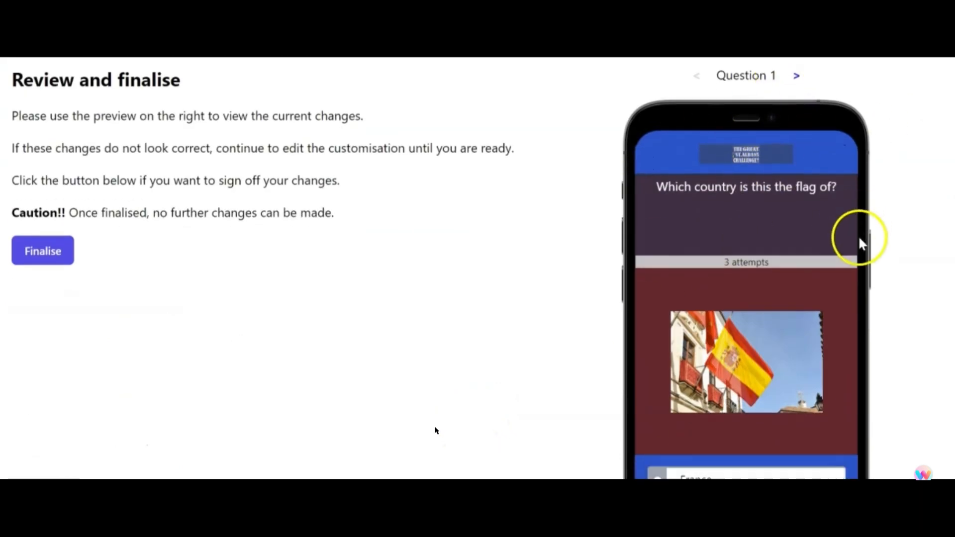
scroll(846, 279, "down", 3)
scroll(832, 348, "up", 7)
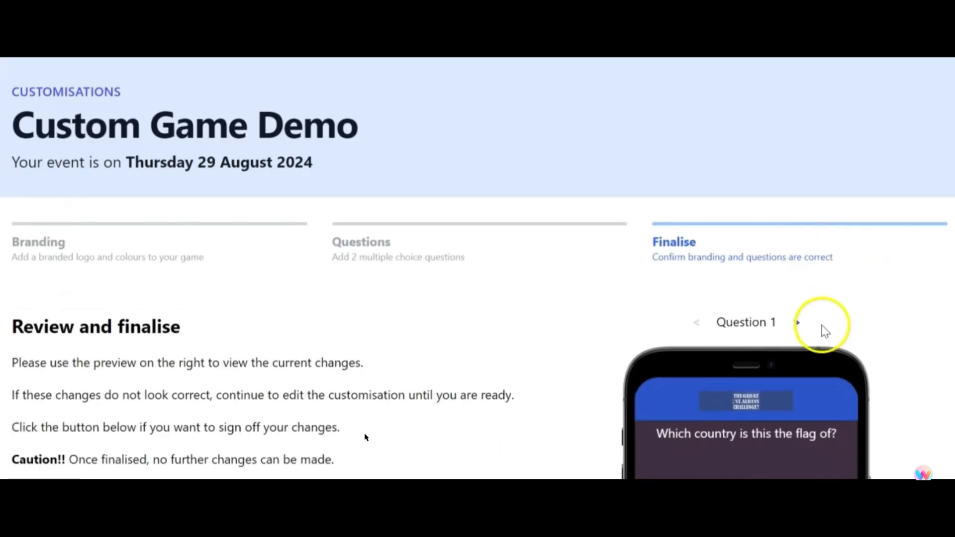
- Switch the review preview to Question 2 and check its text, image and answers
left_click(799, 322)
scroll(842, 335, "down", 7)
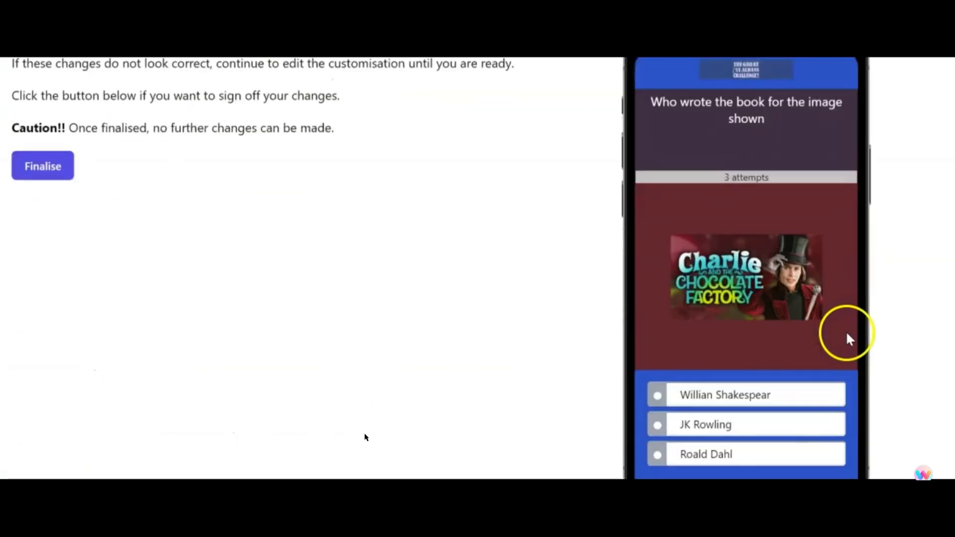
scroll(848, 334, "down", 1)
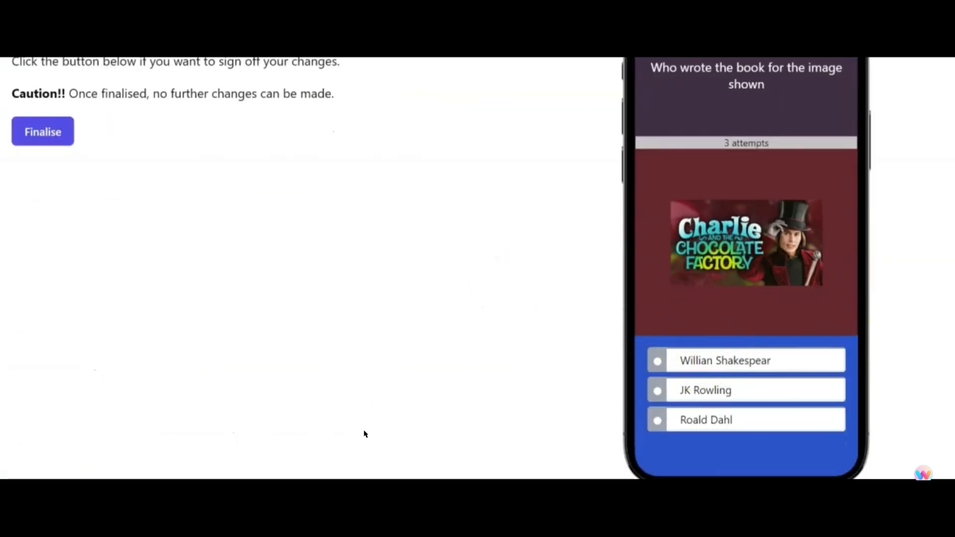
scroll(103, 255, "up", 5)
scroll(103, 255, "down", 2)
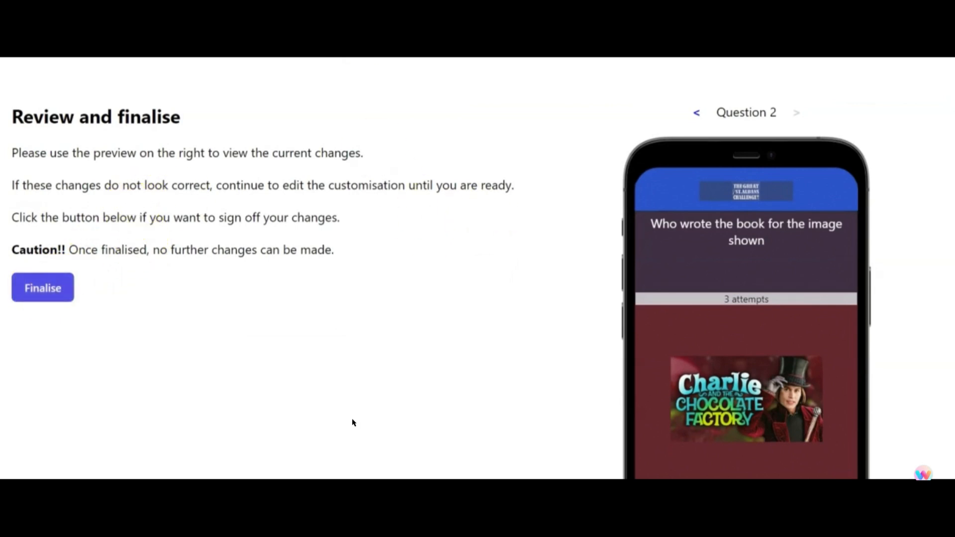
- Finalise the game customisation, confirm the sign-off, and view the finalised version
left_click(26, 297)
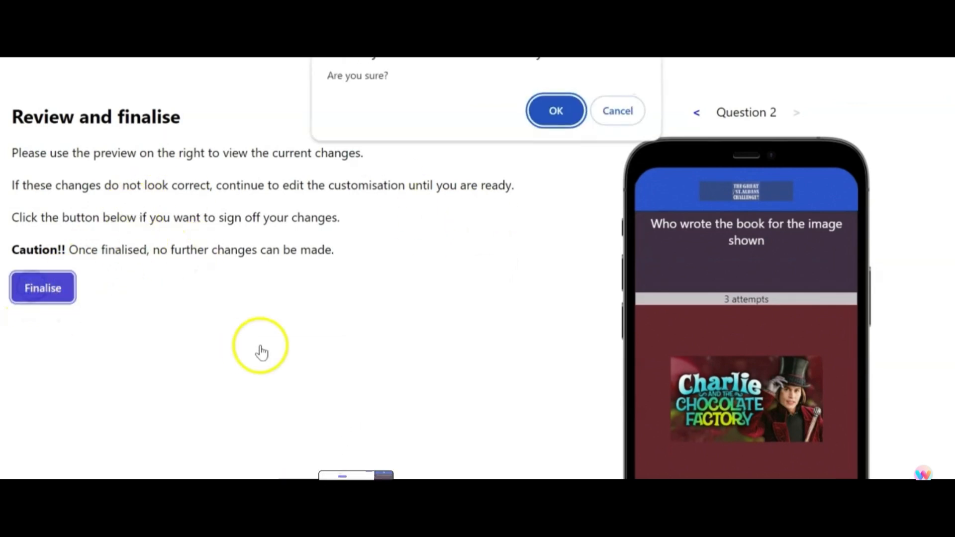
left_click(564, 122)
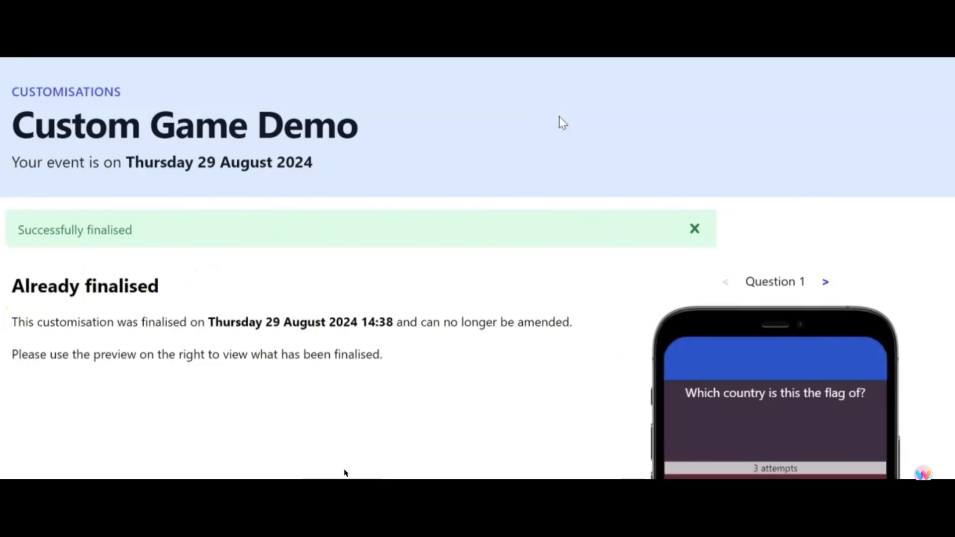
scroll(383, 358, "down", 5)
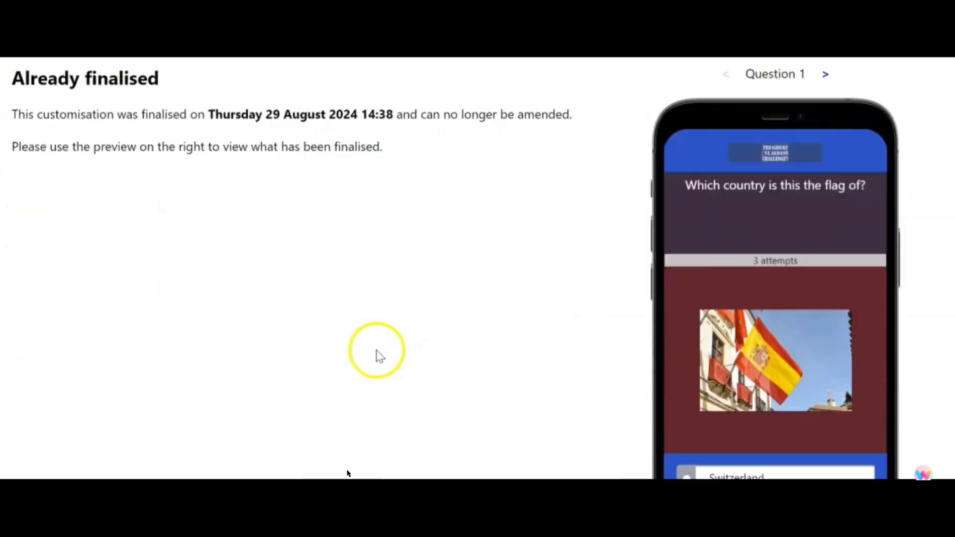
scroll(380, 354, "up", 5)
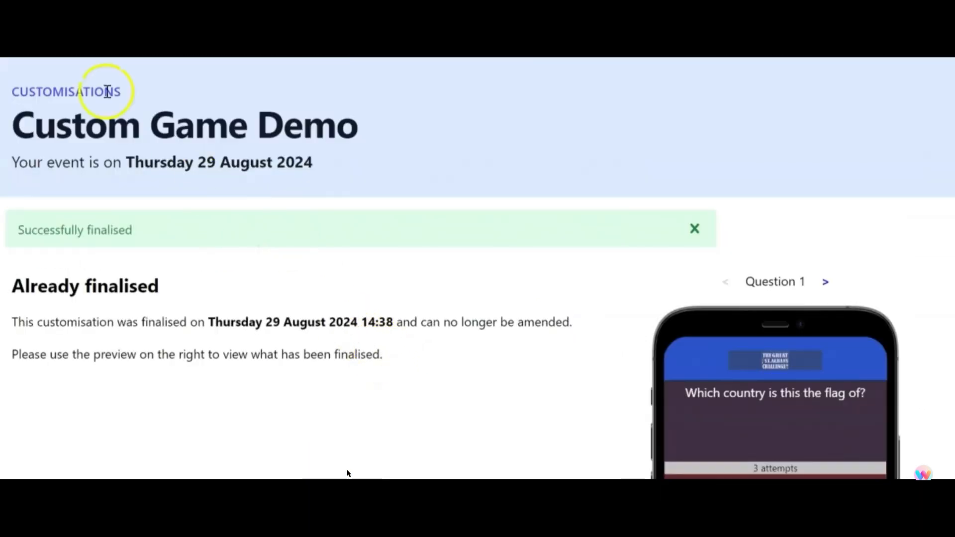